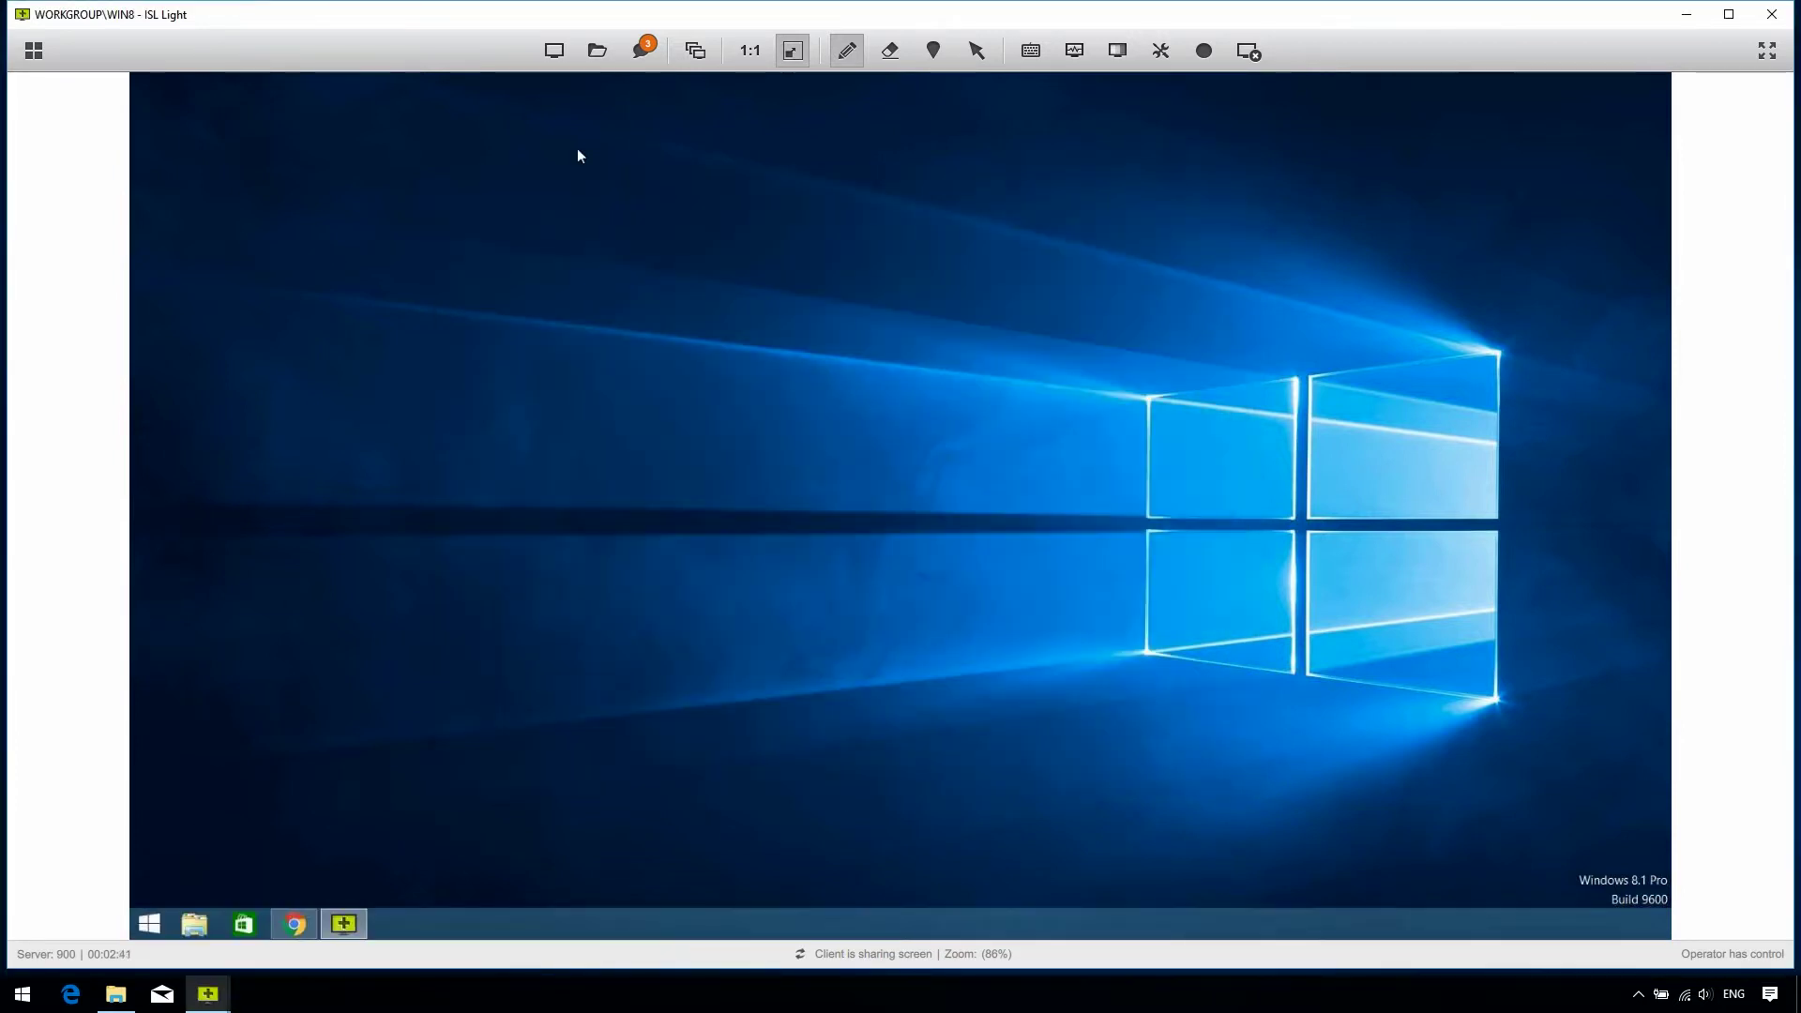
# Step: Share the operator's own screen with the client through Share My Screen and confirm with Show
pyautogui.click(554, 50)
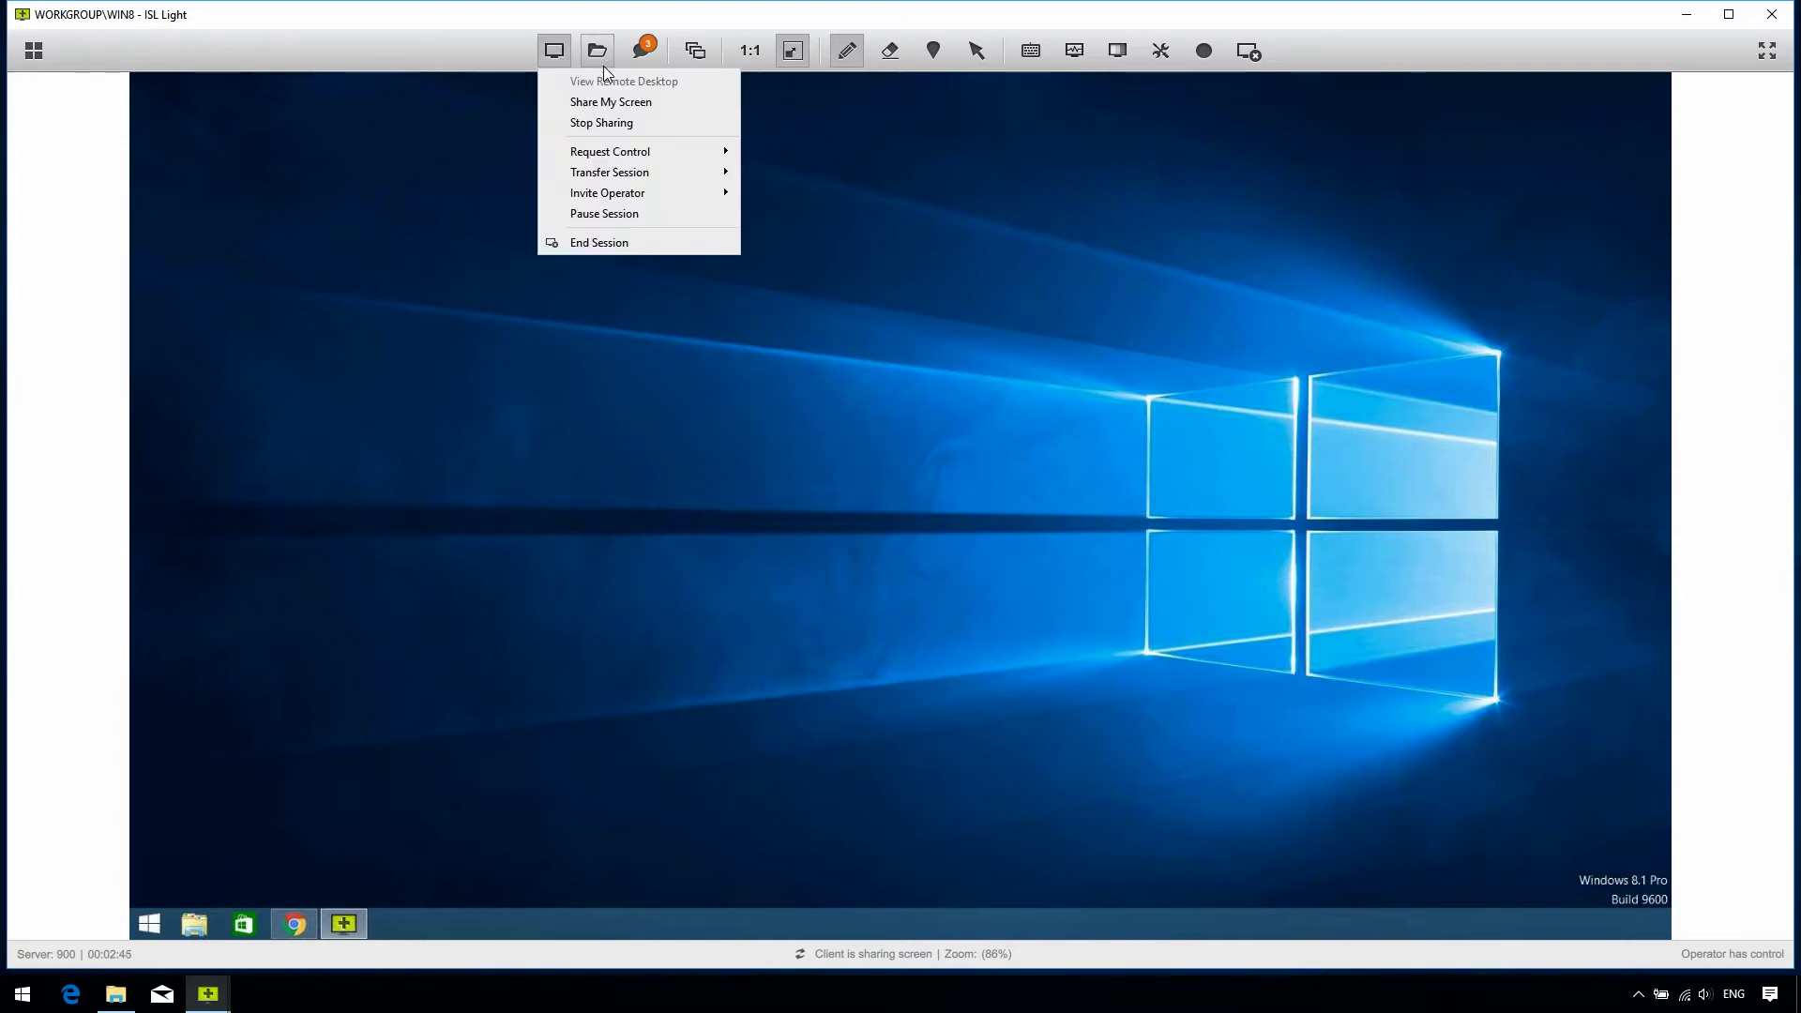
pyautogui.click(683, 103)
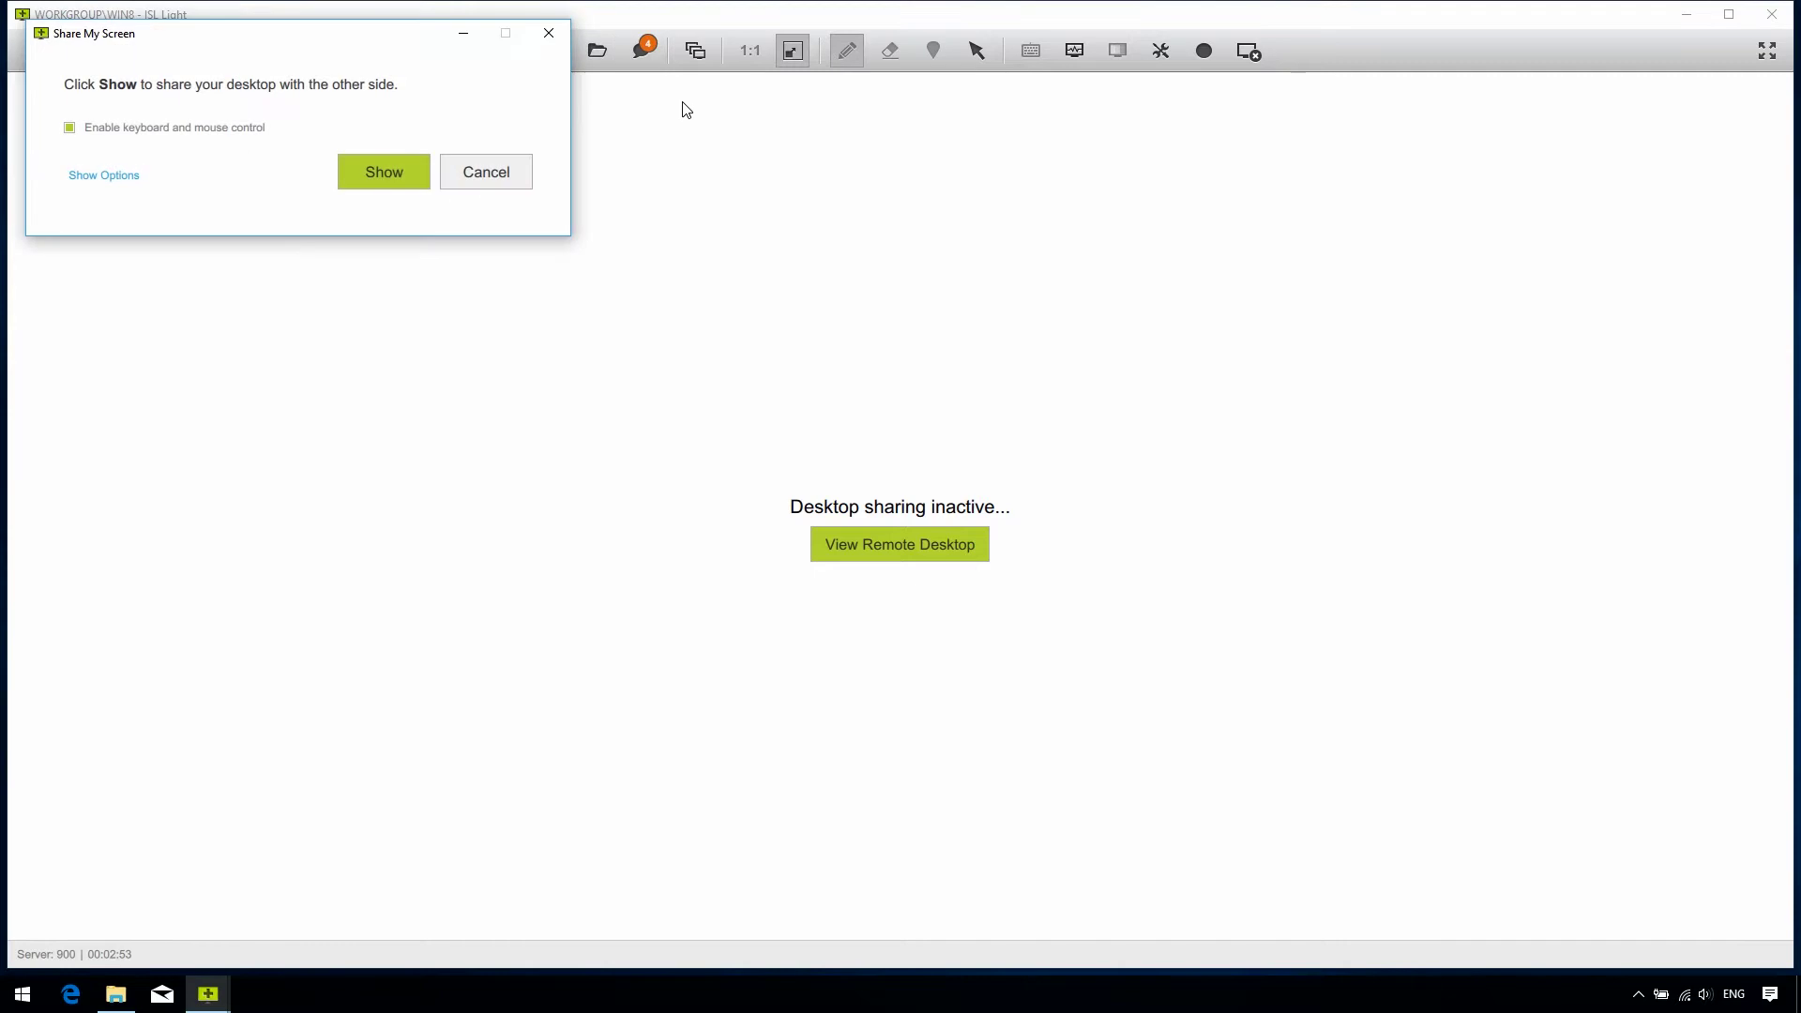
pyautogui.click(414, 176)
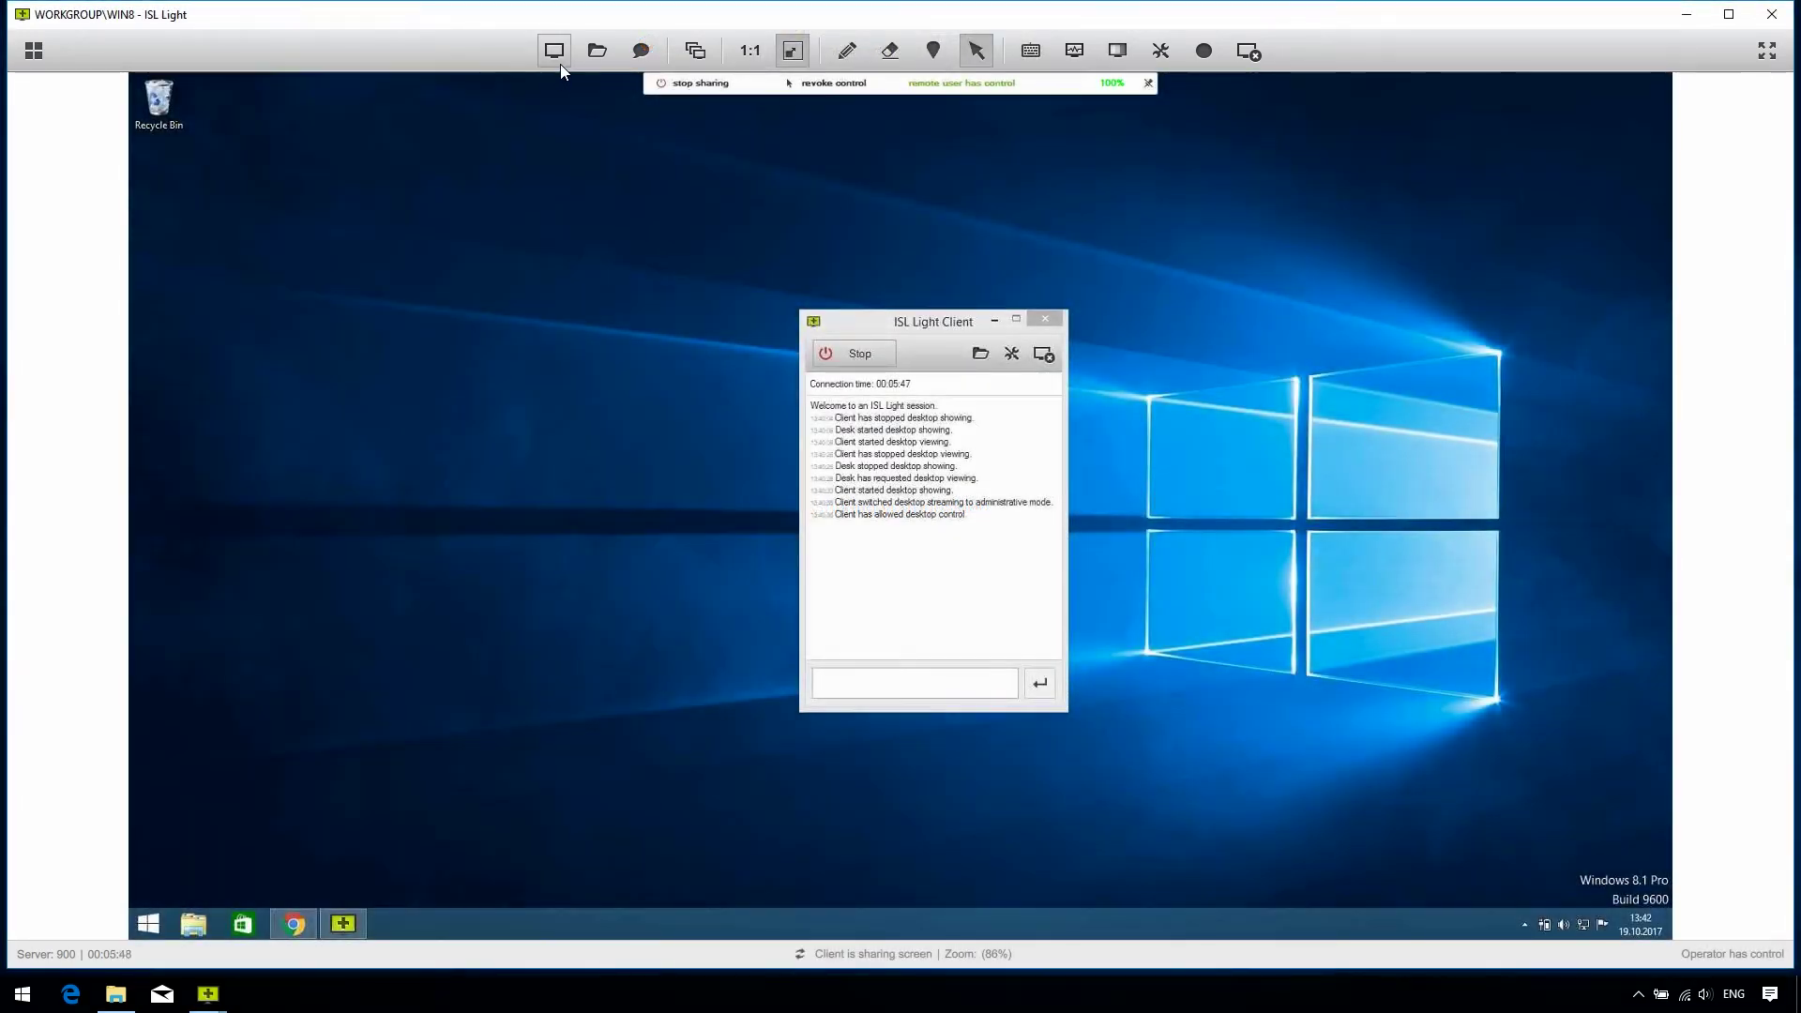
# Step: Bring up Transfer Session's Email Invitation option in the Desktop Sharing menu
pyautogui.click(554, 51)
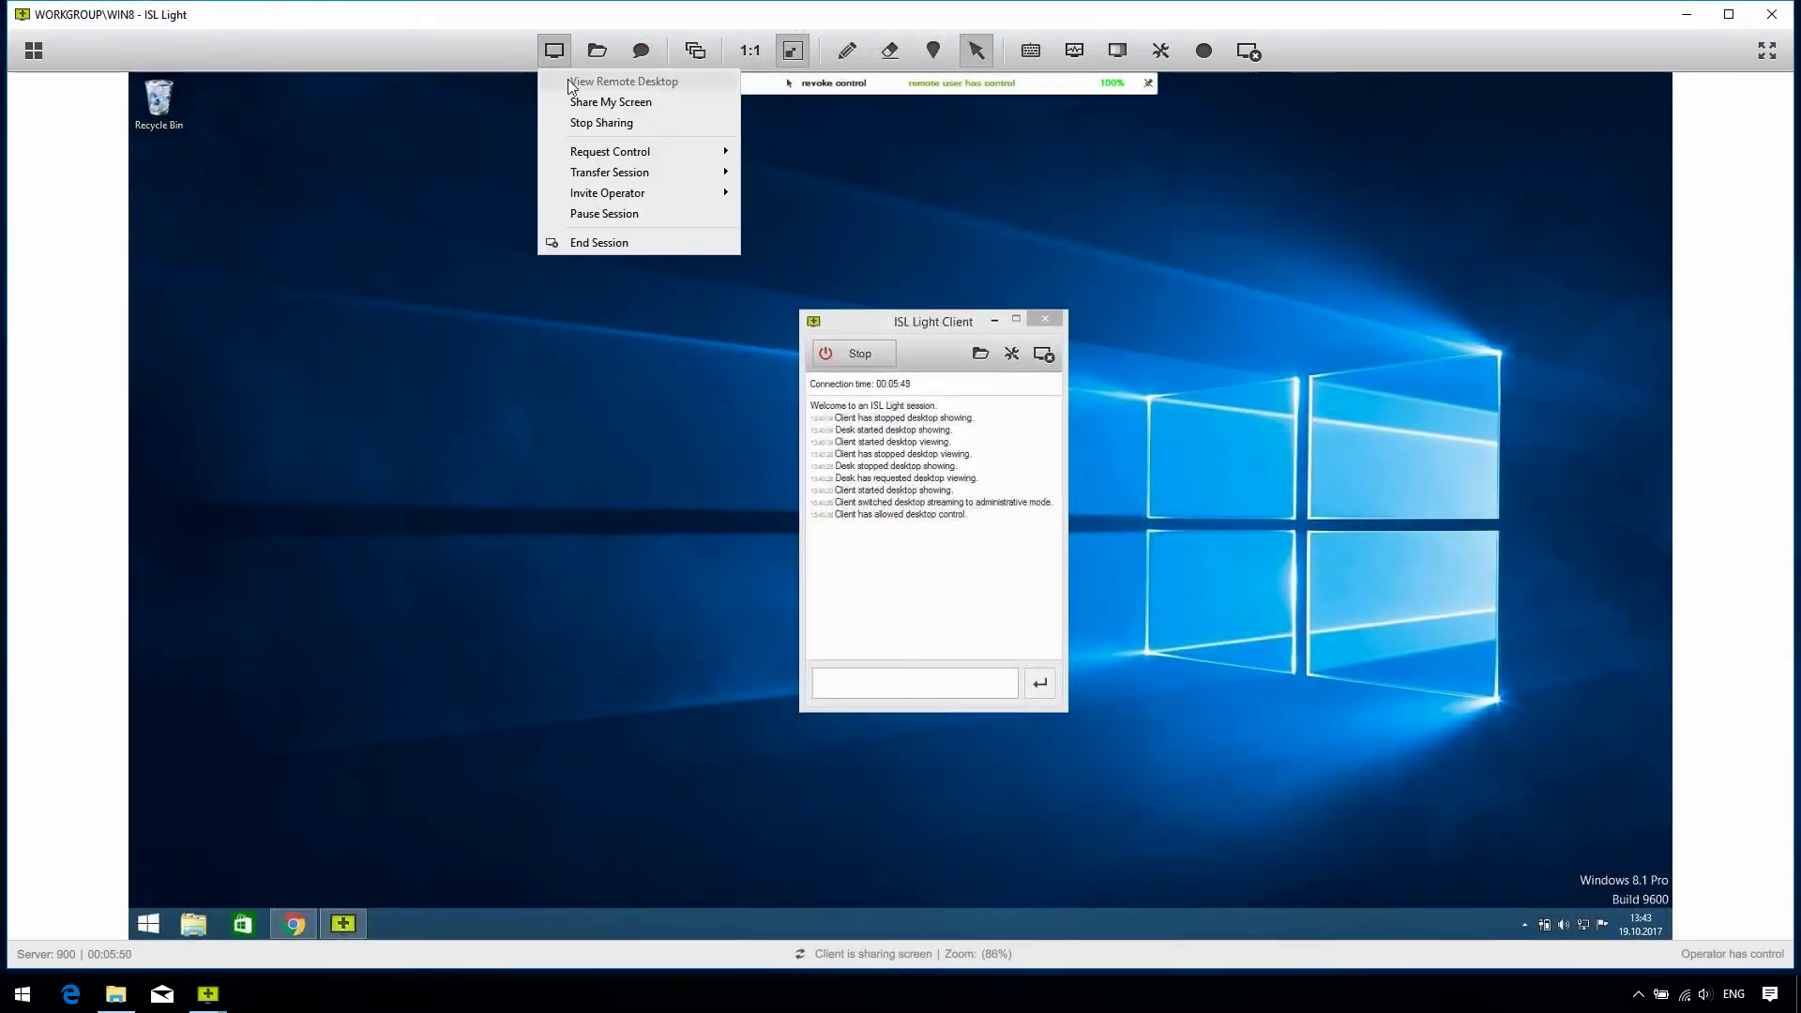
pyautogui.moveTo(685, 149)
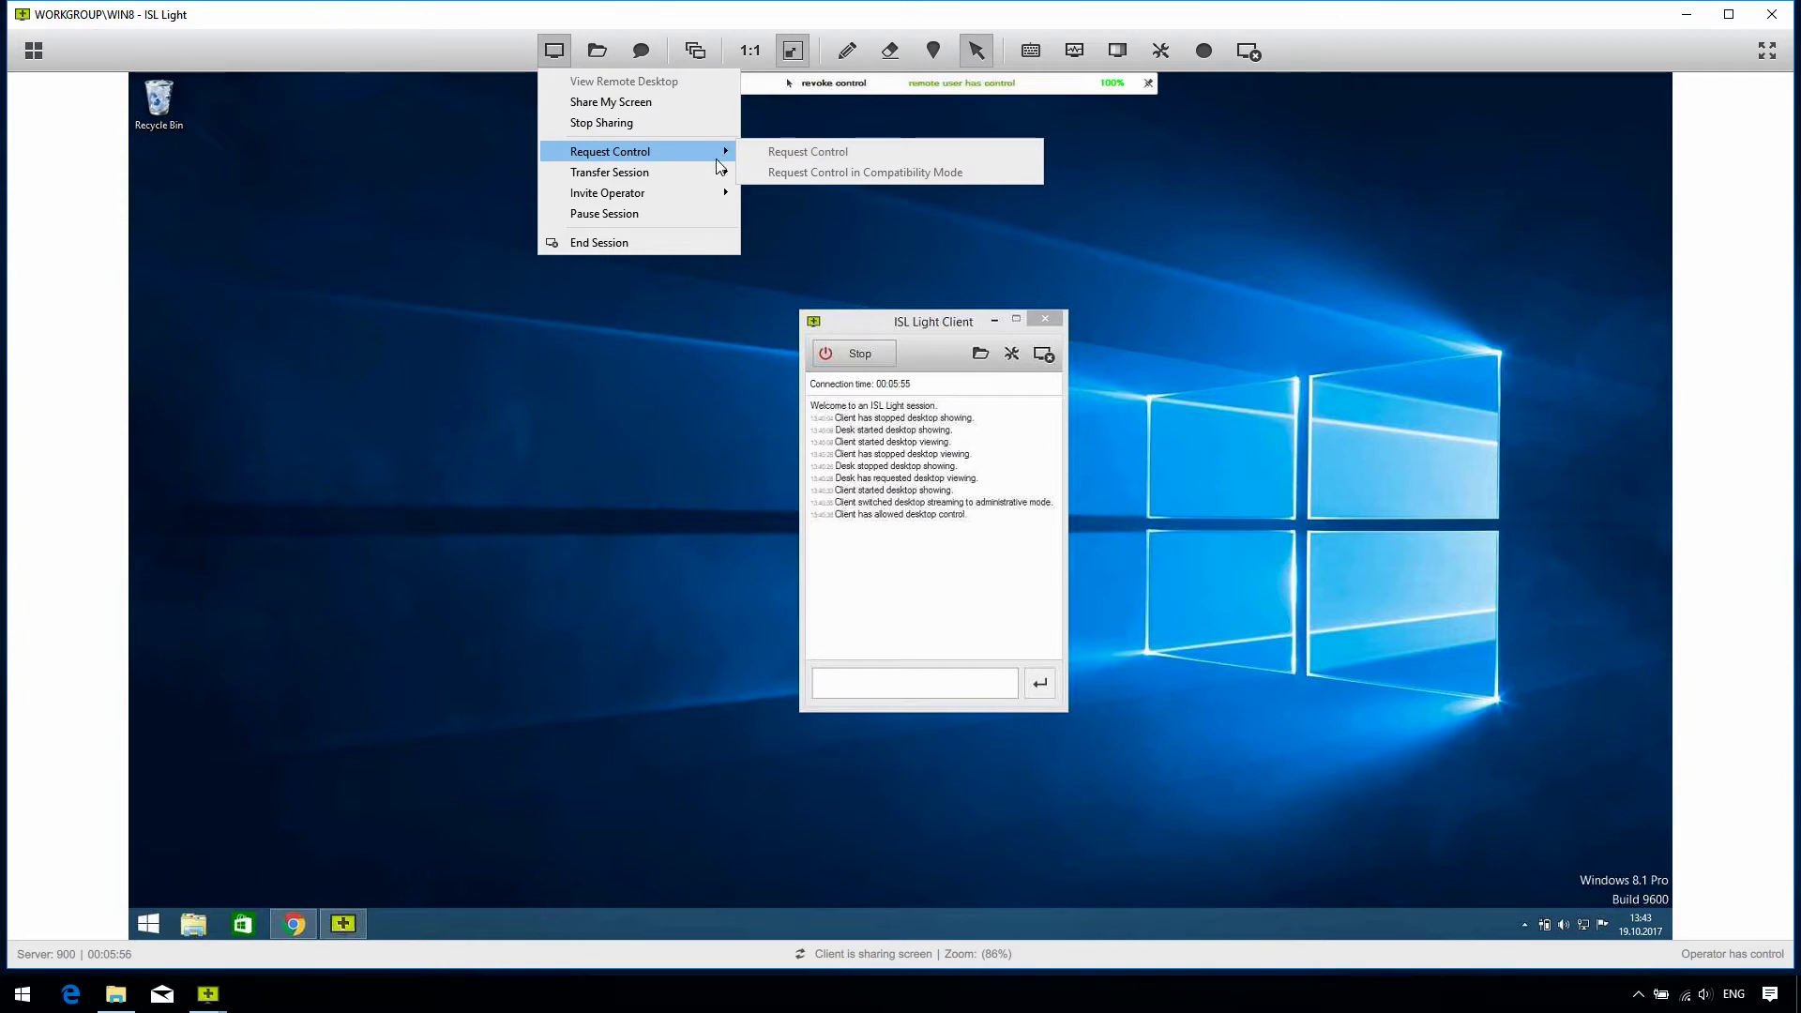
pyautogui.moveTo(718, 178)
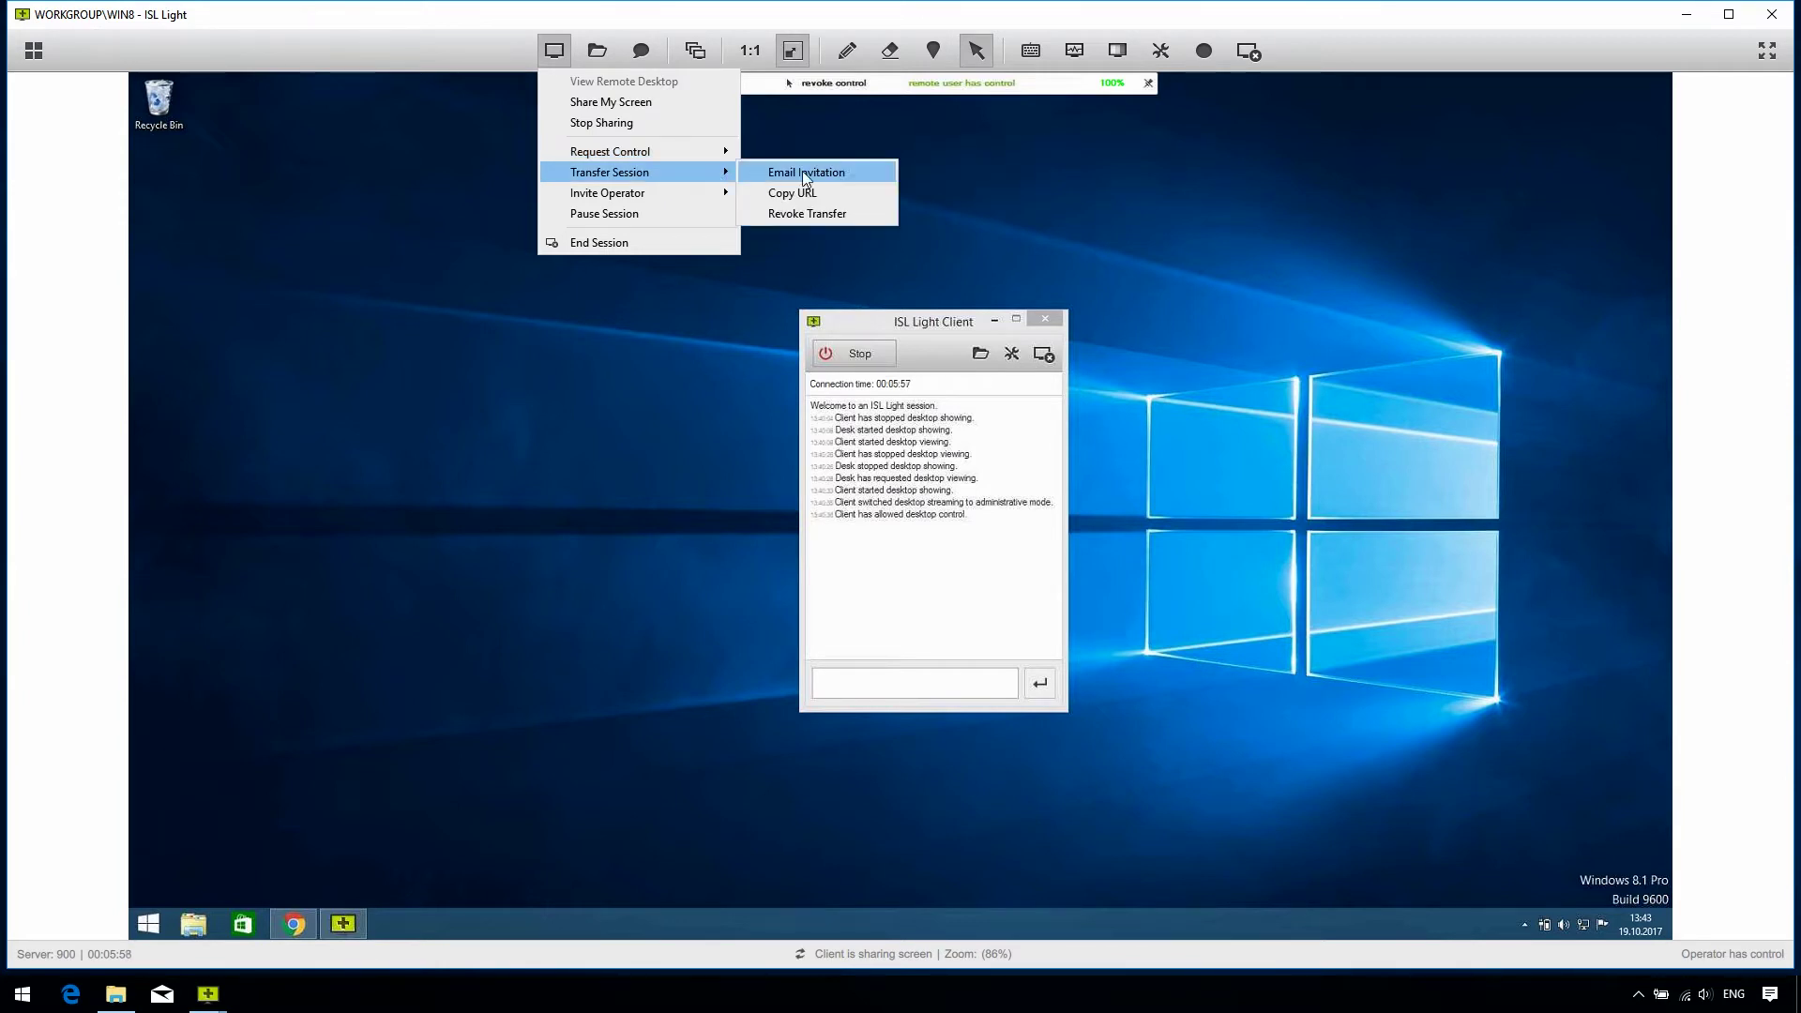
# Step: Create the emailed transfer invitation, address it to the other operator's e-mail, and send it
pyautogui.click(863, 171)
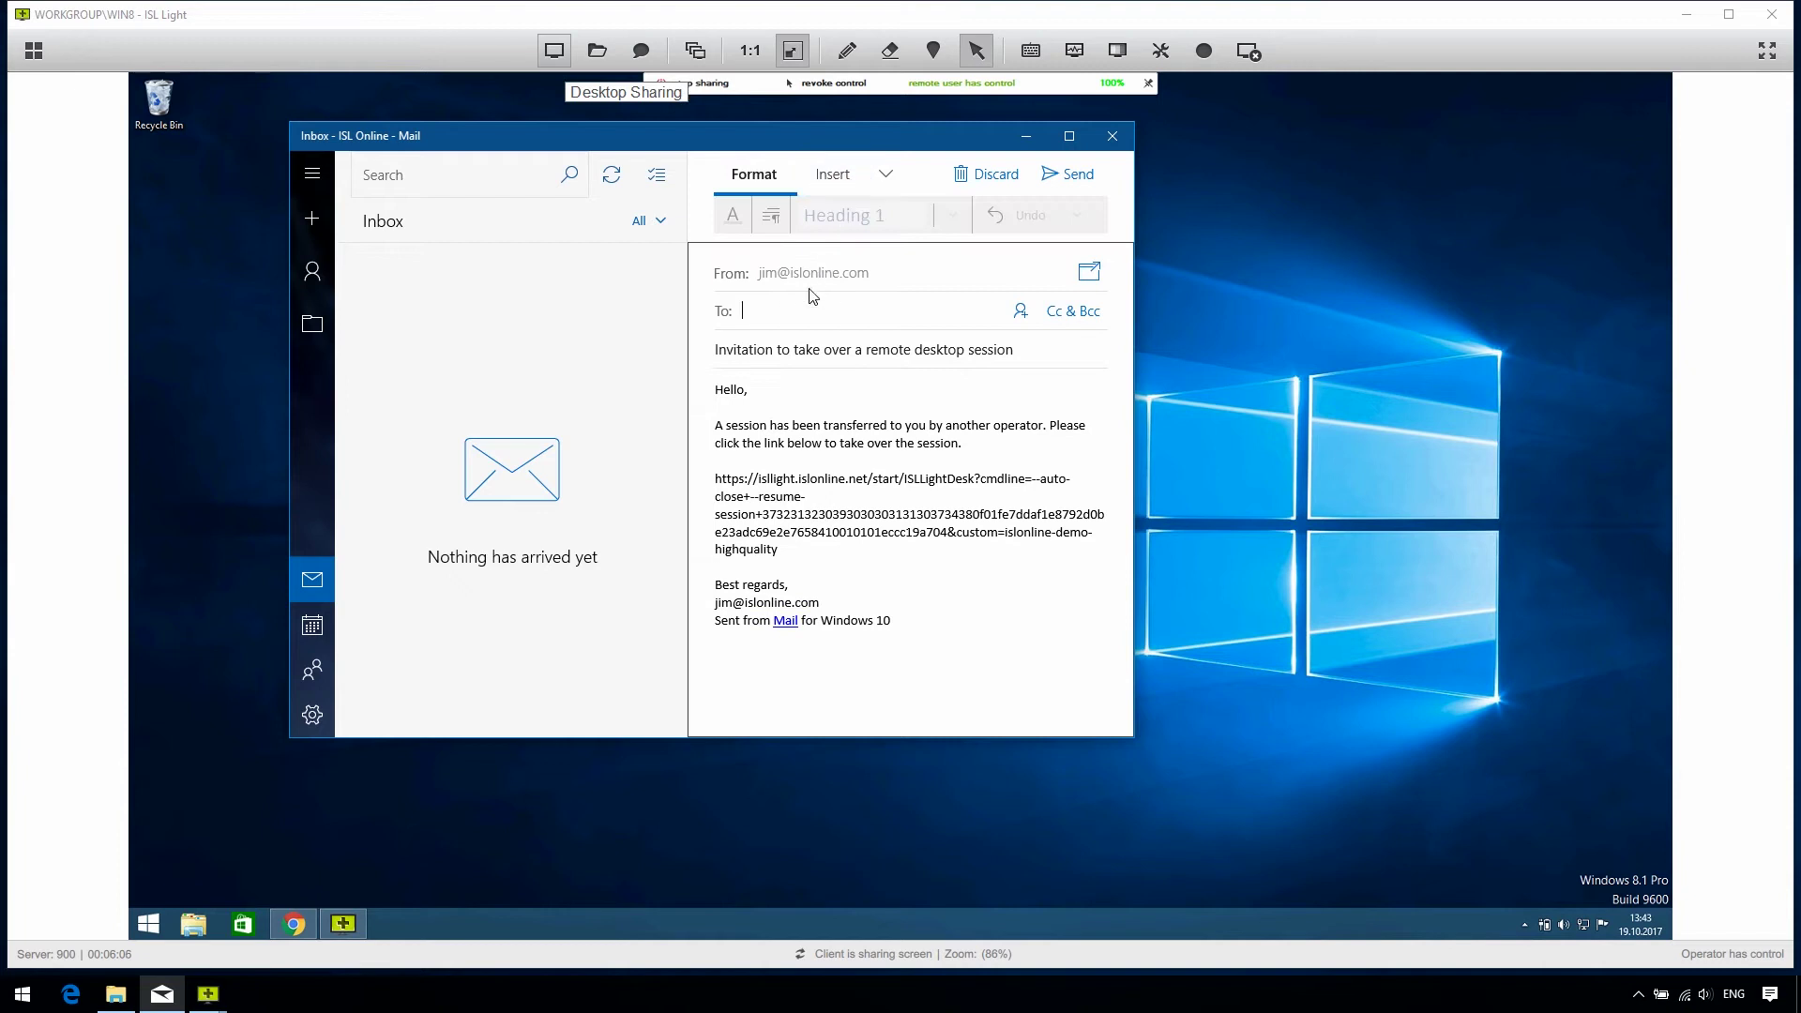
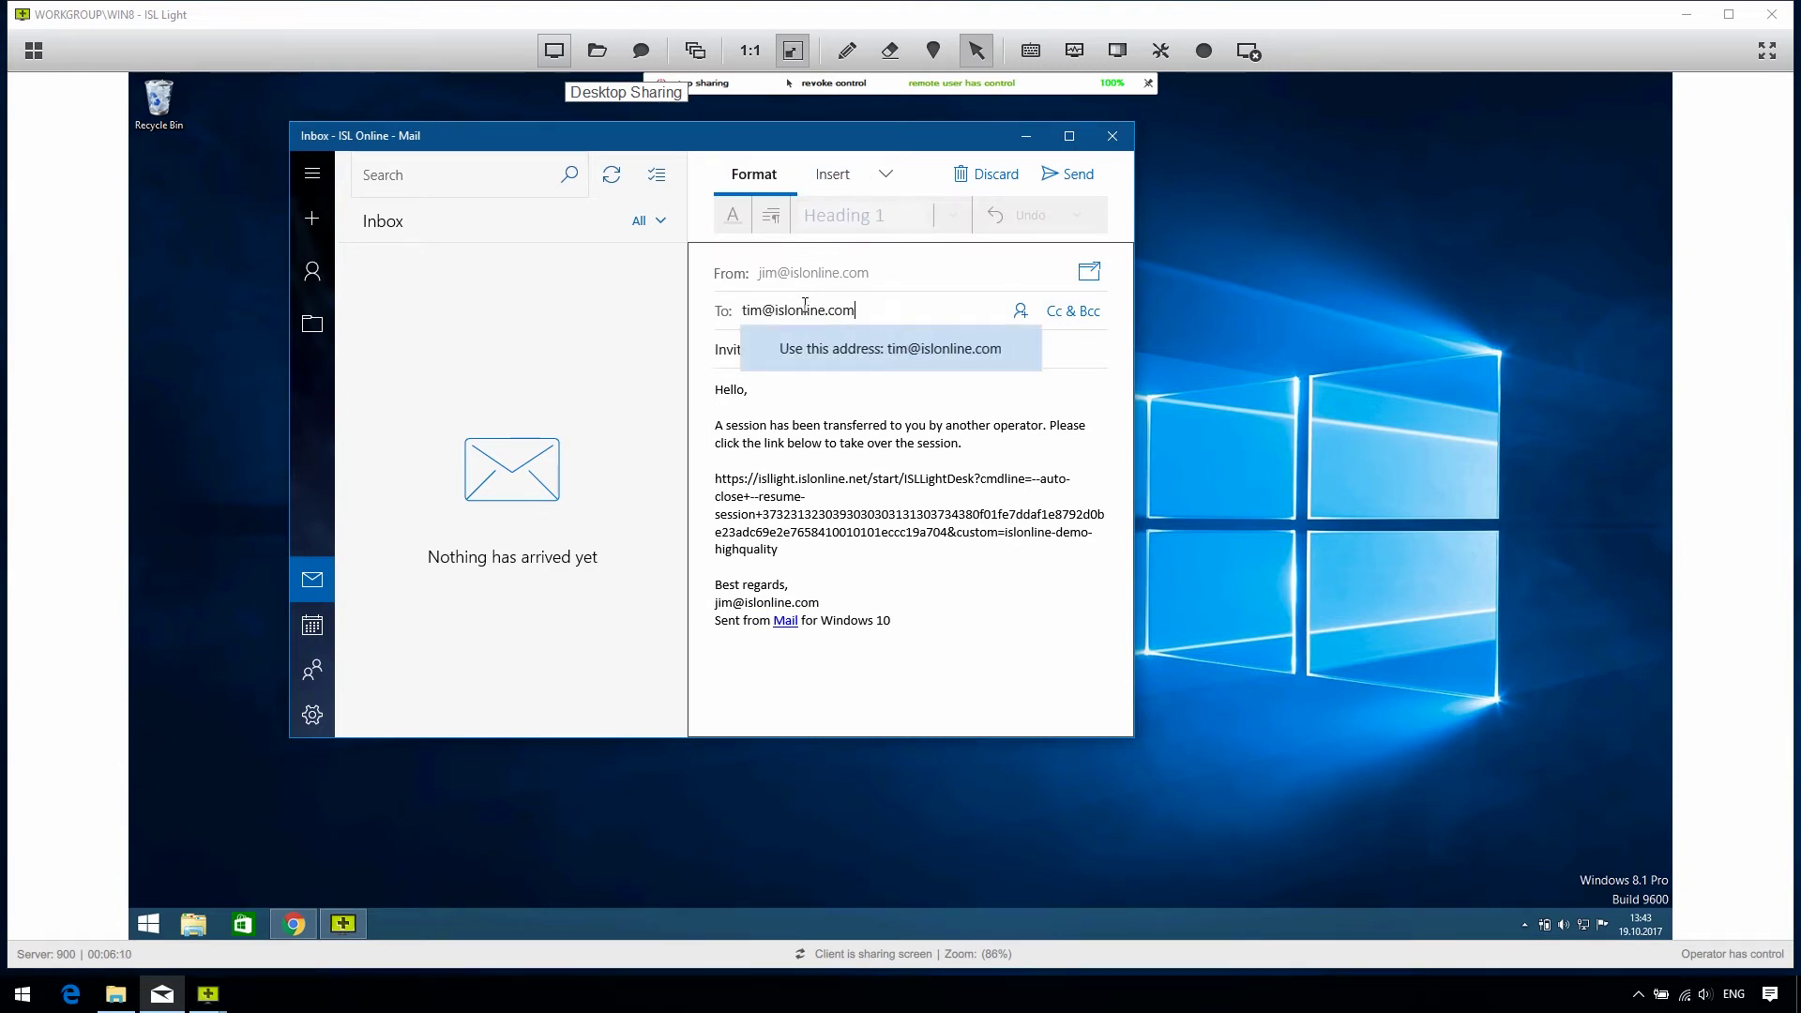
pyautogui.press('Return')
pyautogui.click(1044, 174)
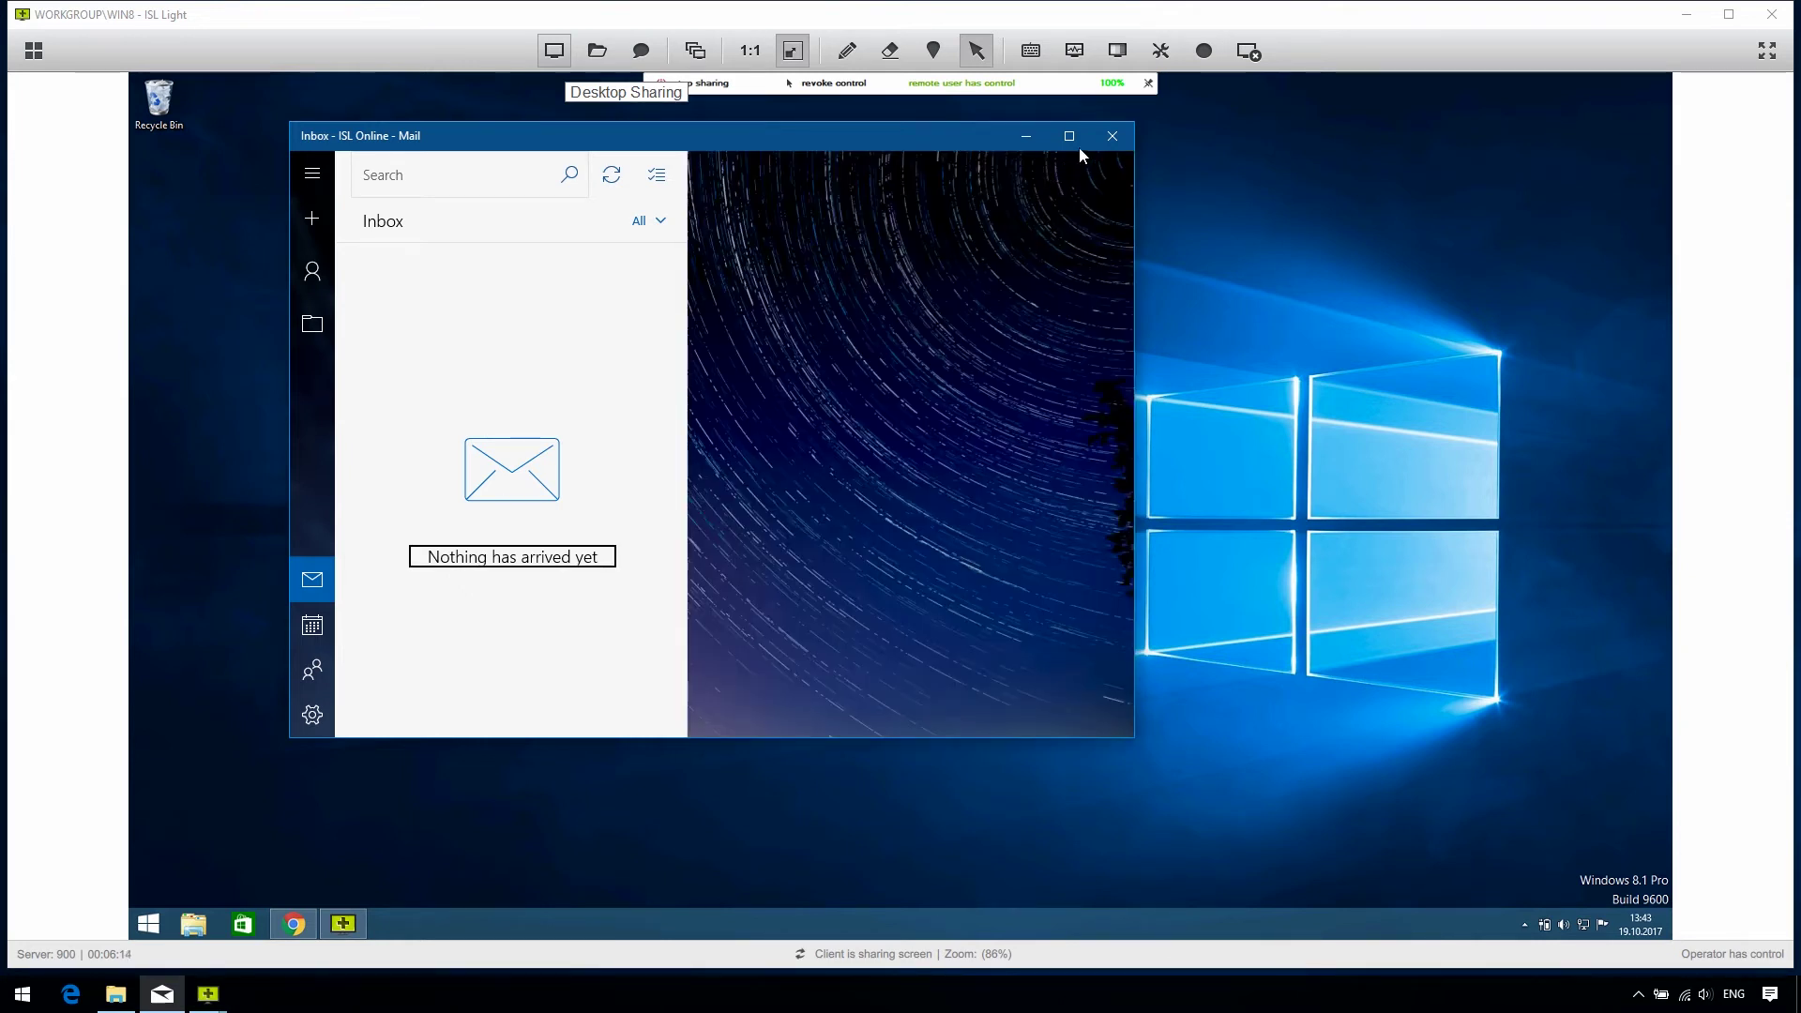
# Step: Close Mail and show the Invite Operator choices, Email Invitation and Copy URL
pyautogui.click(1100, 139)
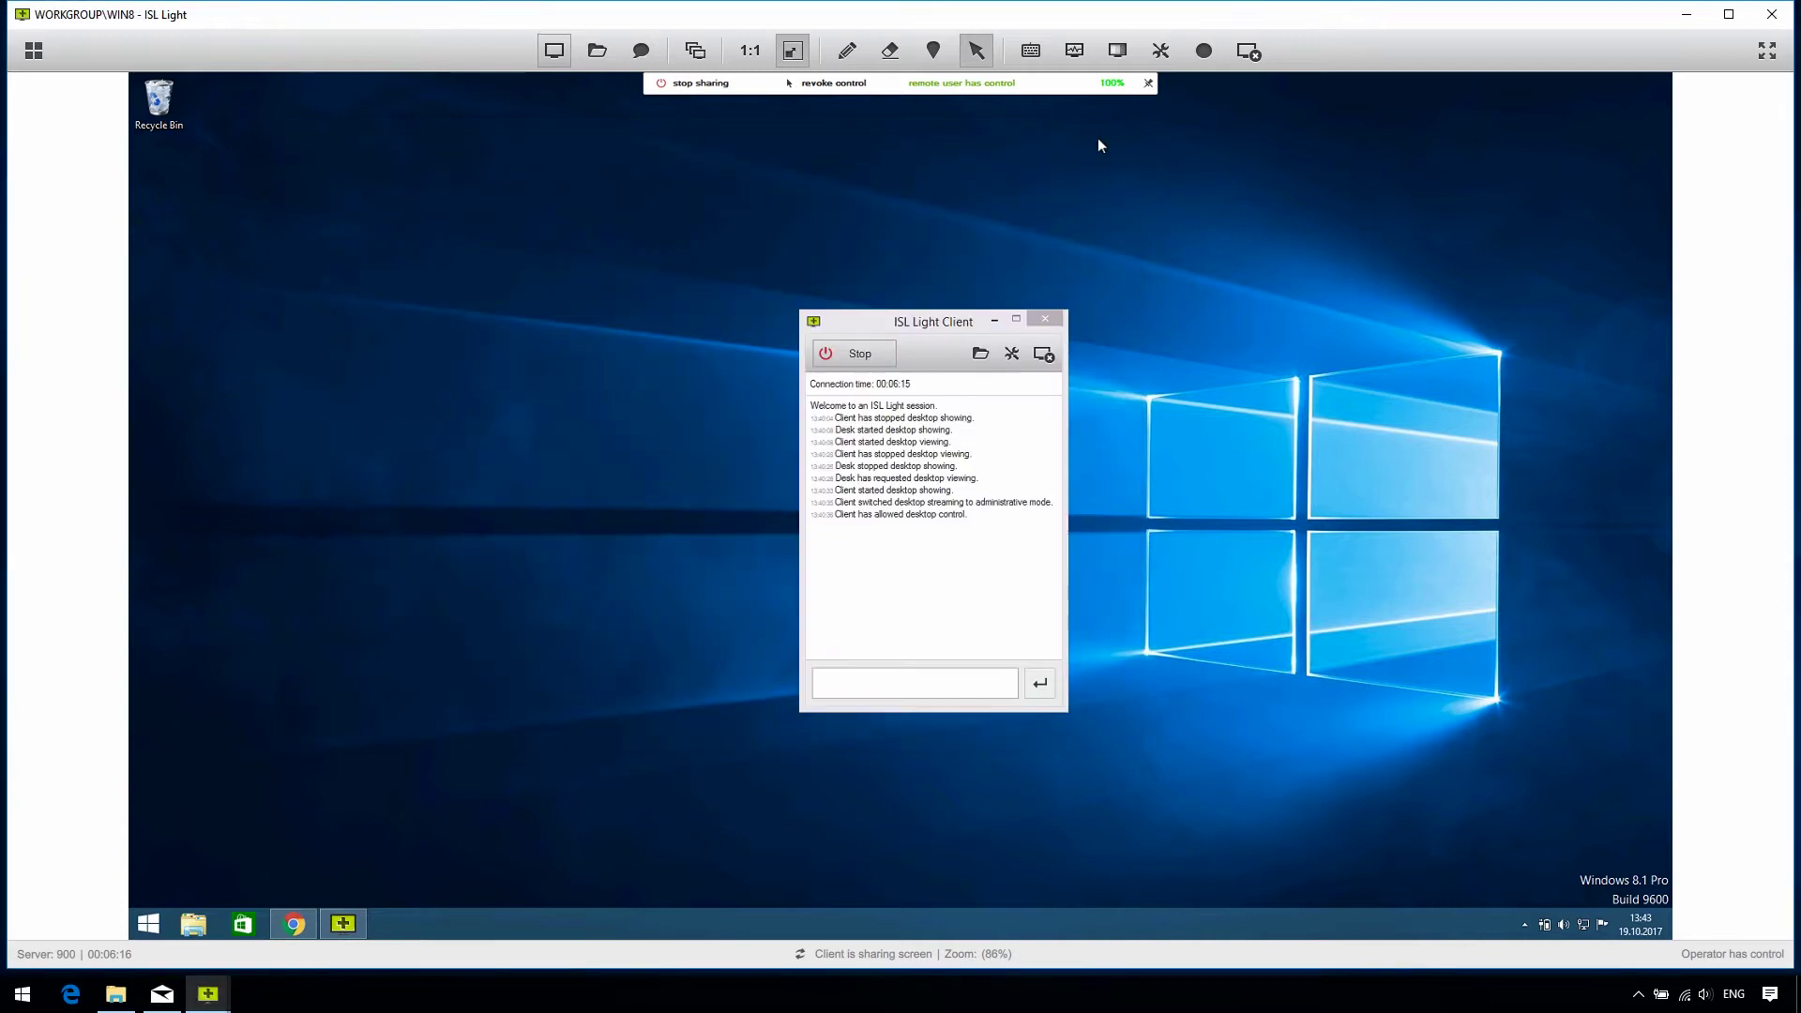
pyautogui.click(564, 57)
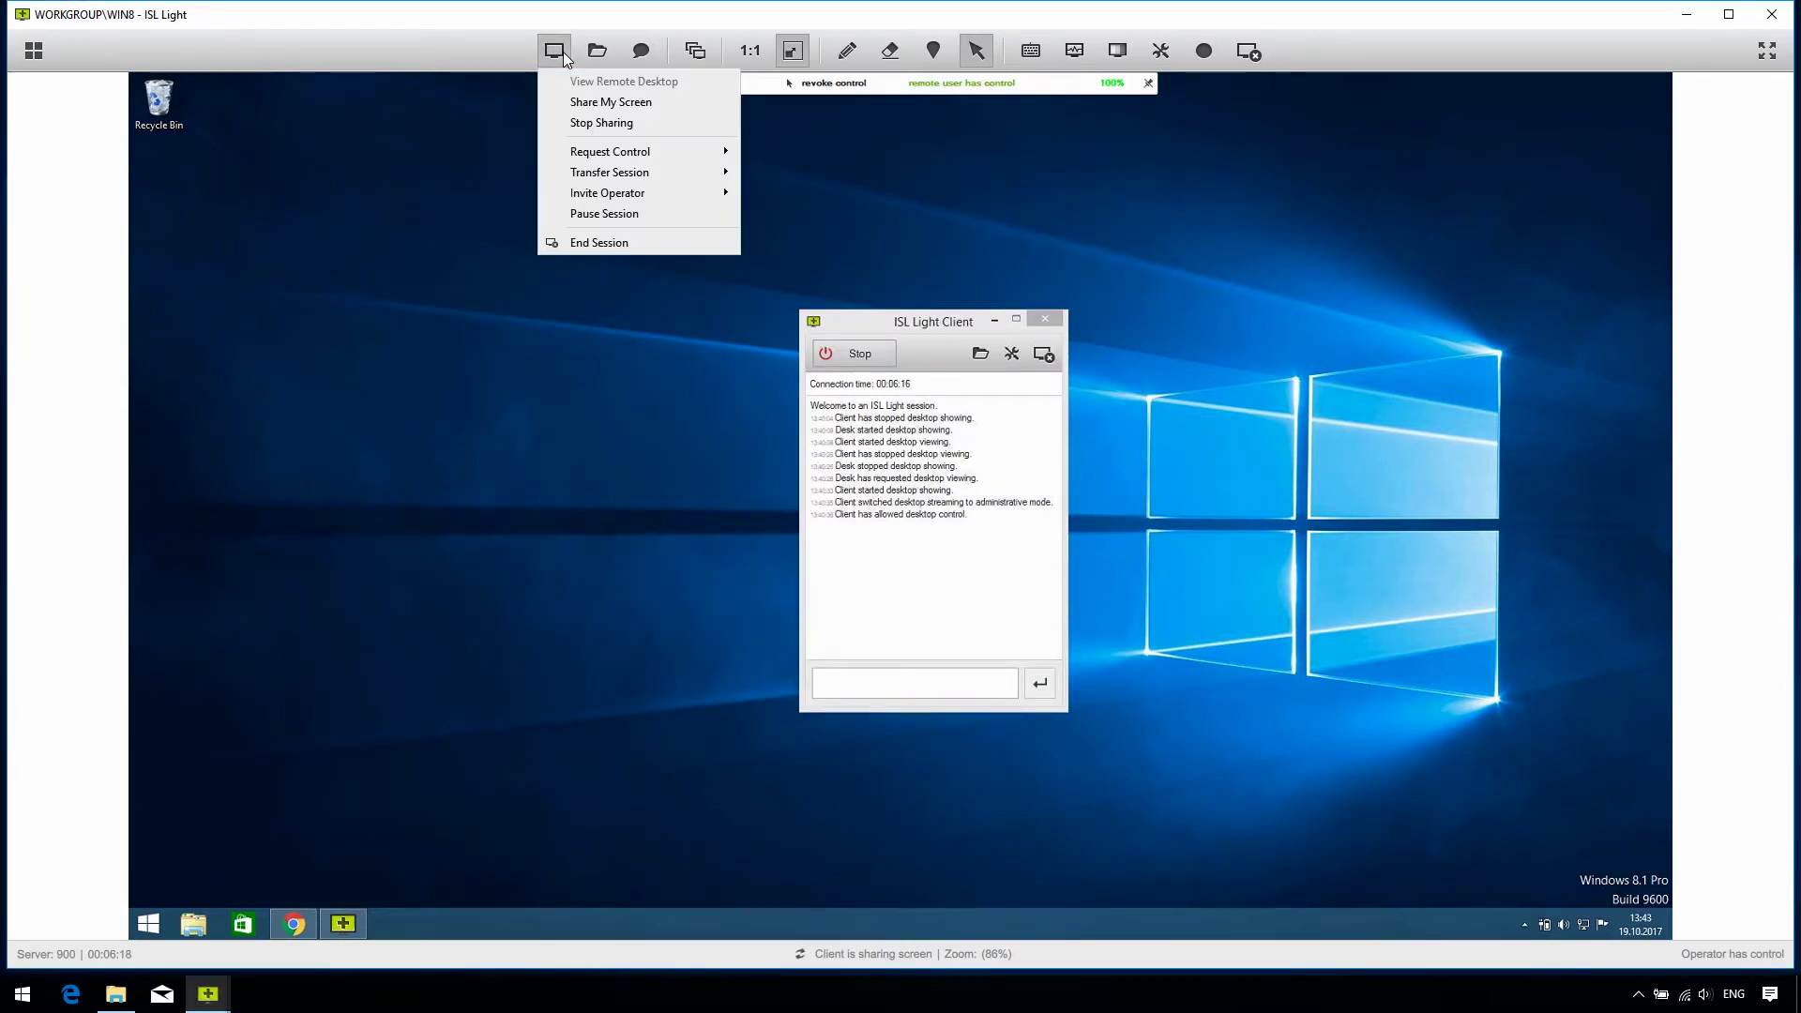
pyautogui.moveTo(642, 195)
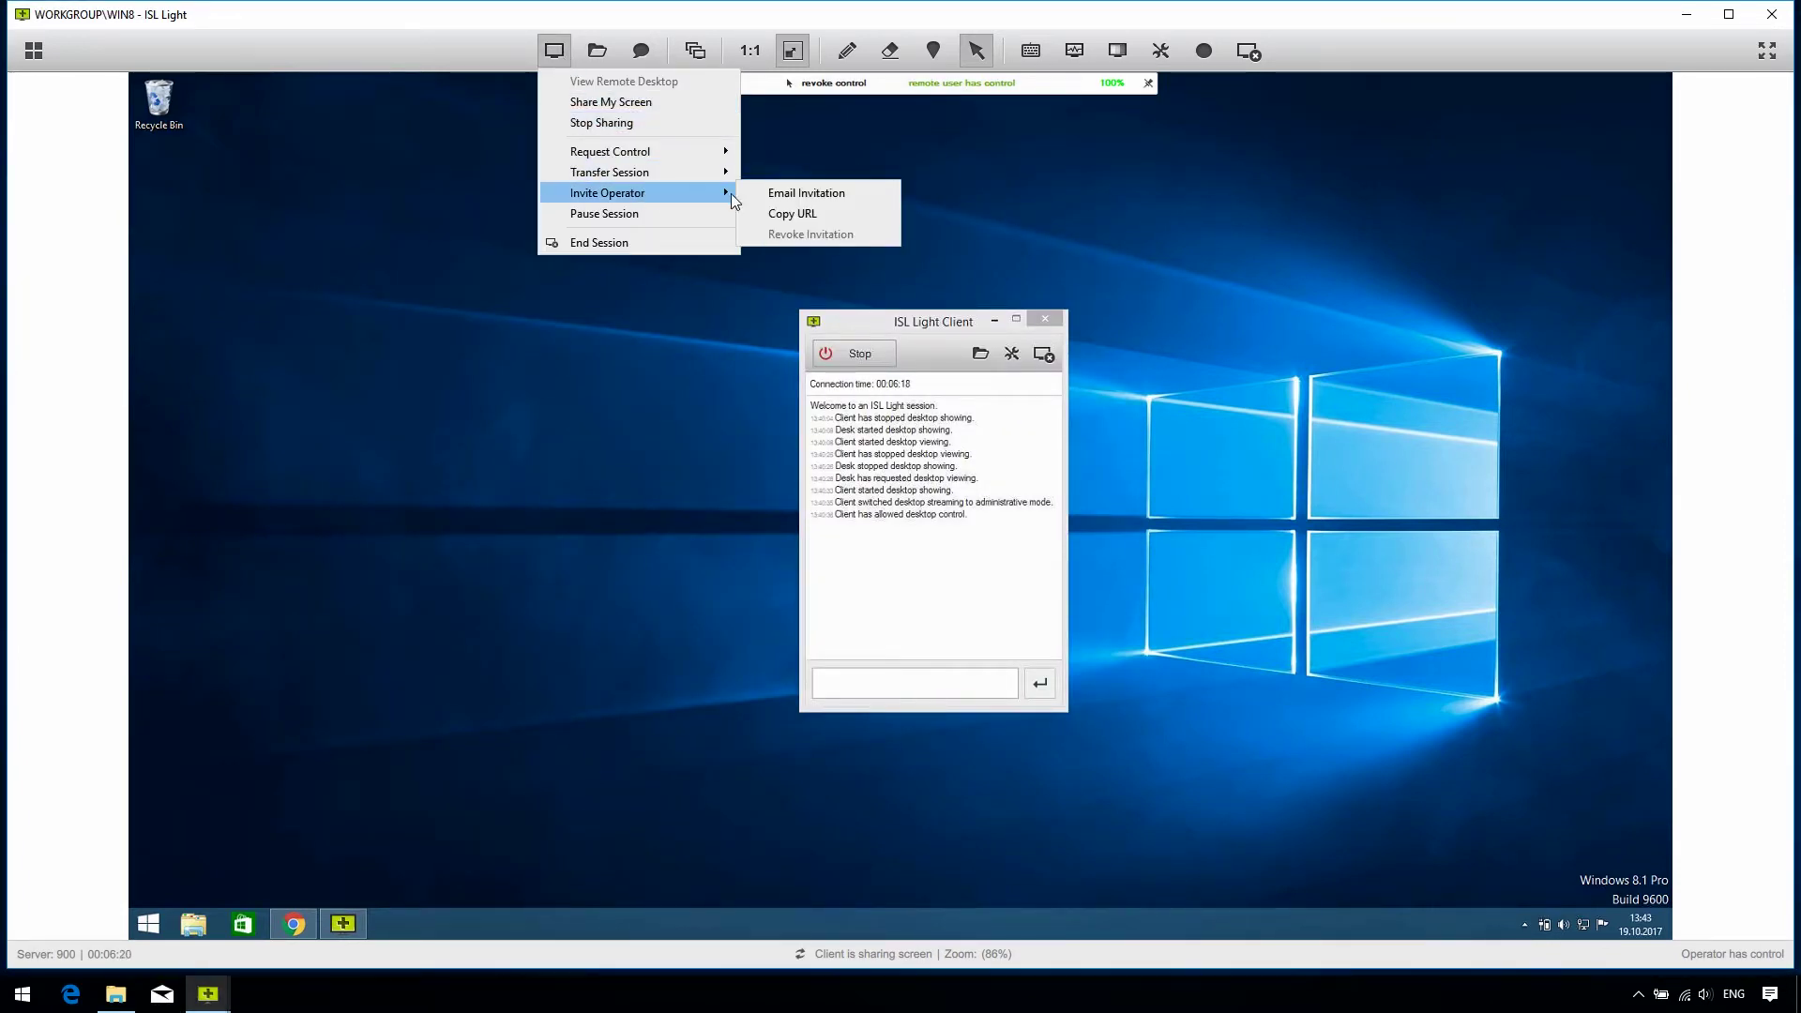
# Step: Send the file trace.out to the client computer via File Transfer > Send Files
pyautogui.click(867, 191)
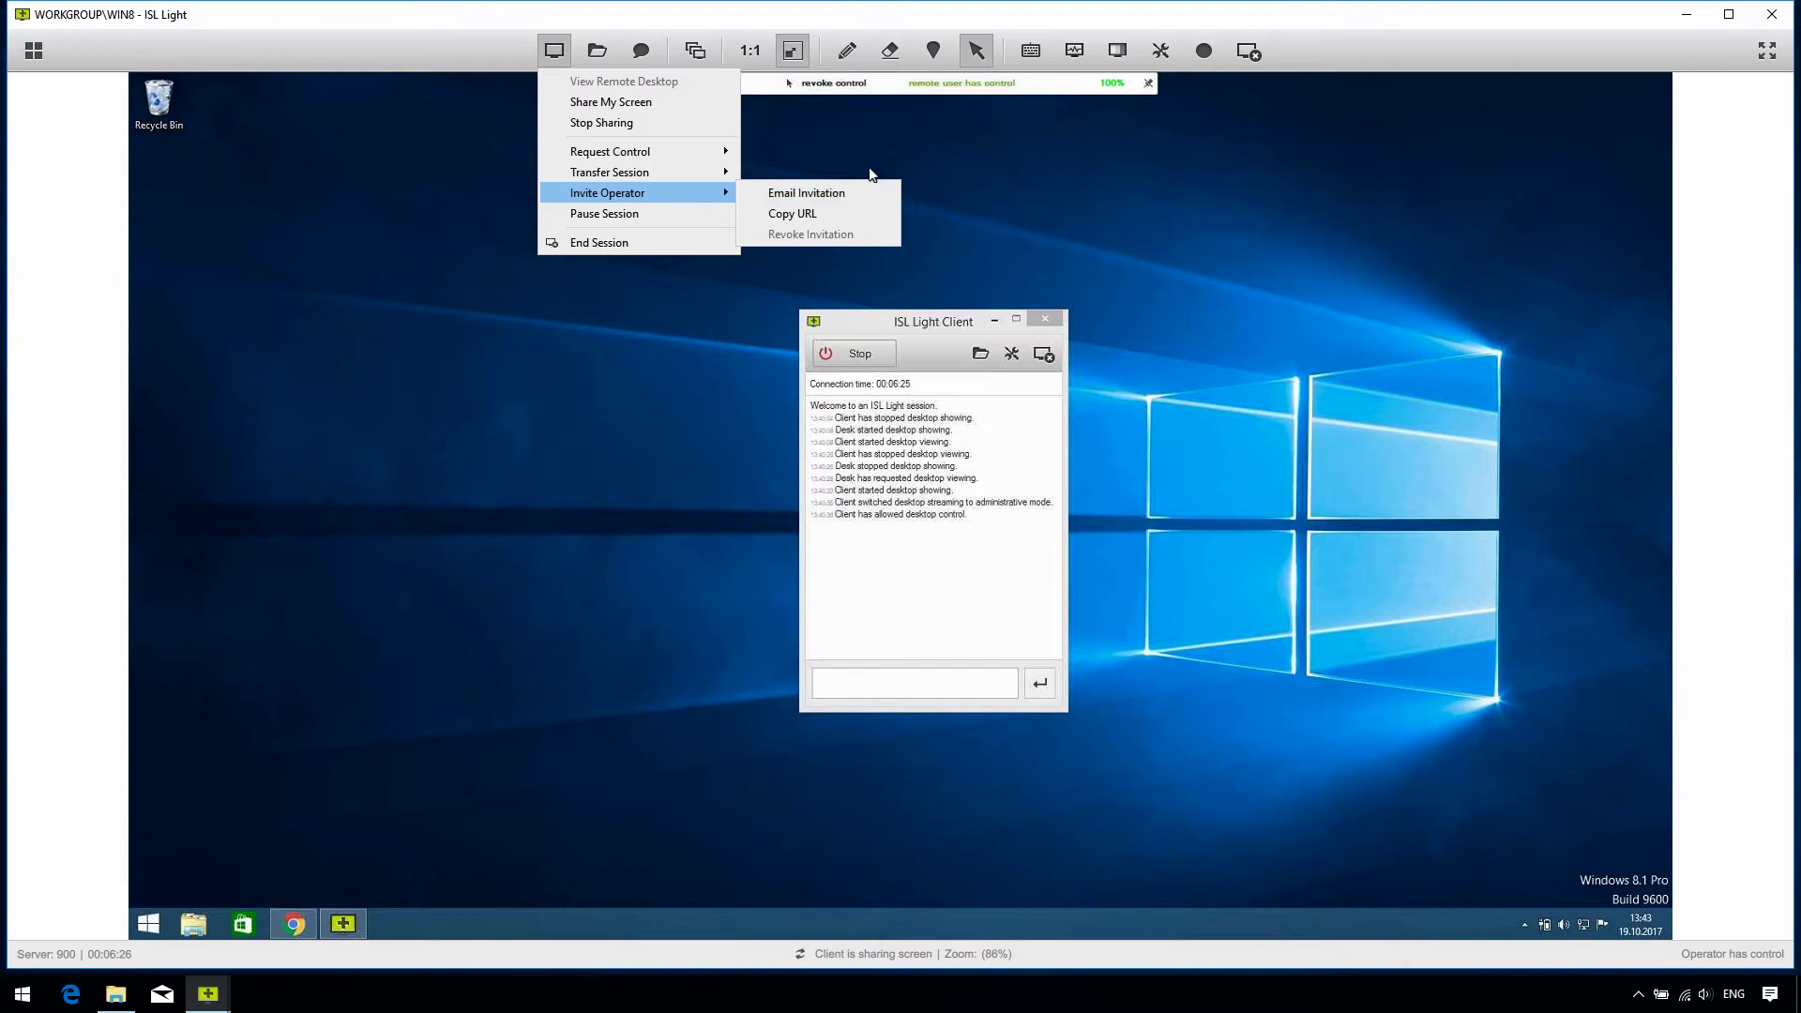
pyautogui.click(598, 51)
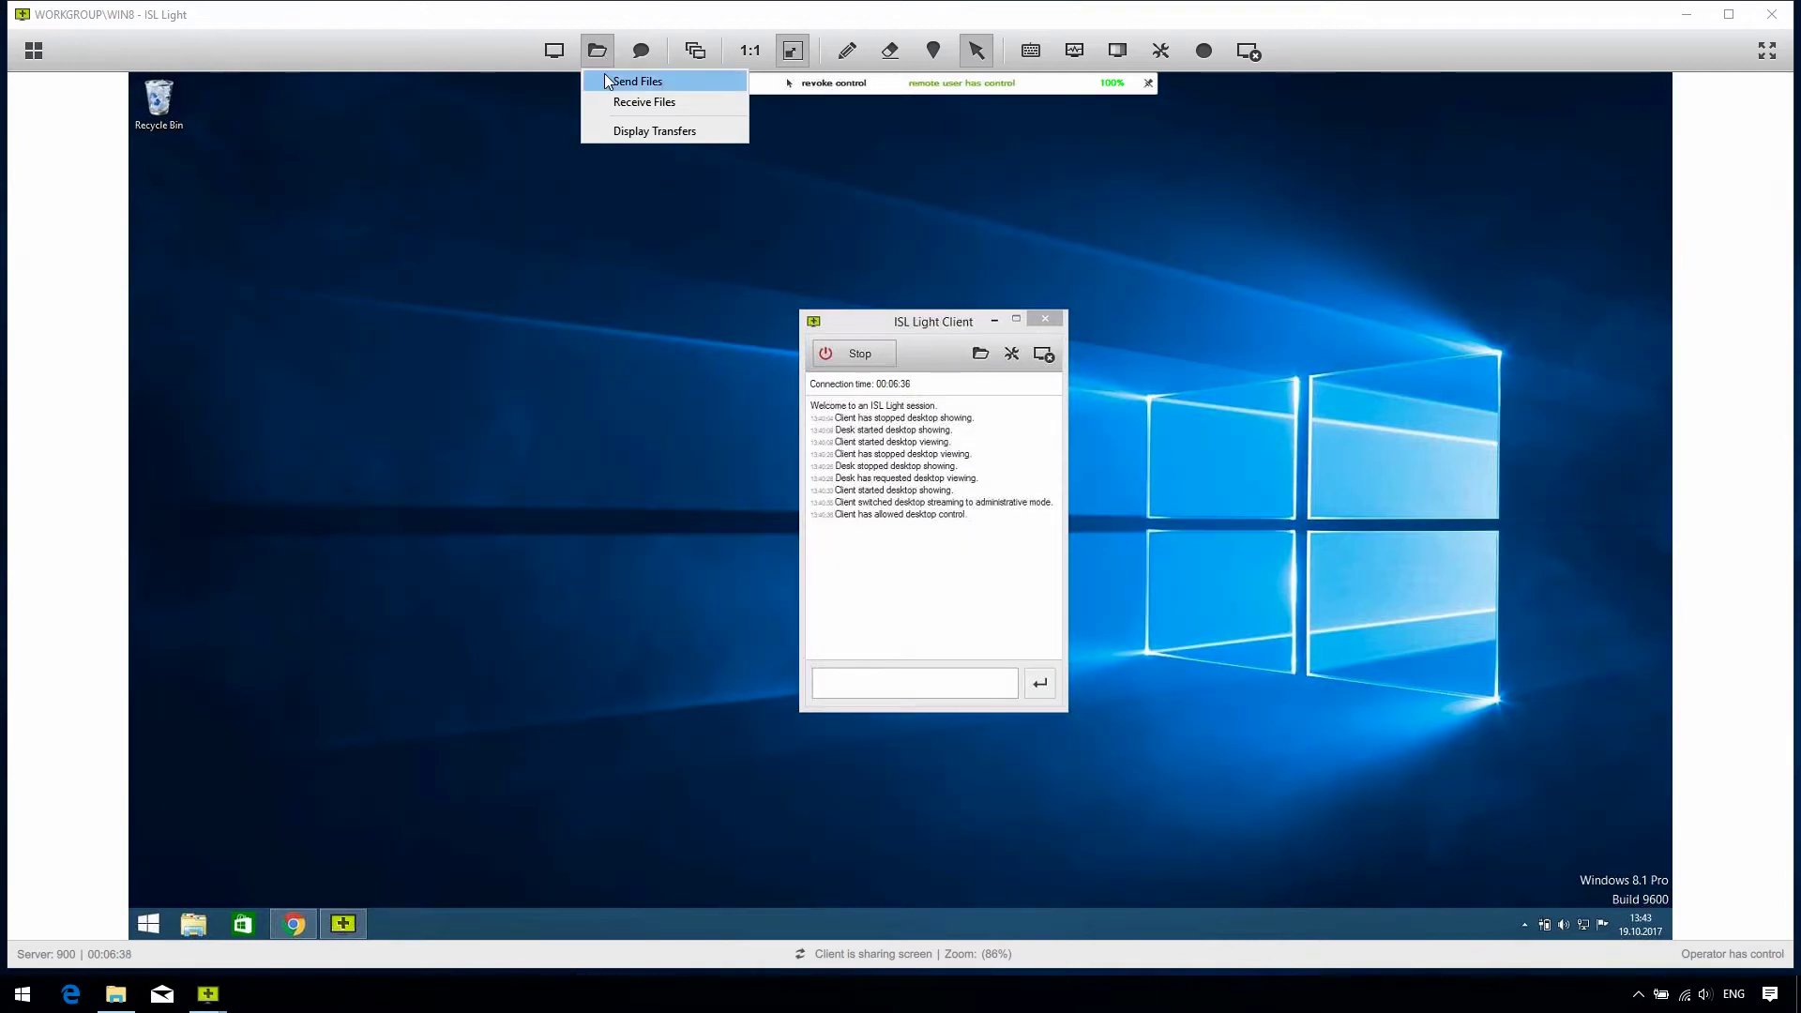
pyautogui.click(604, 75)
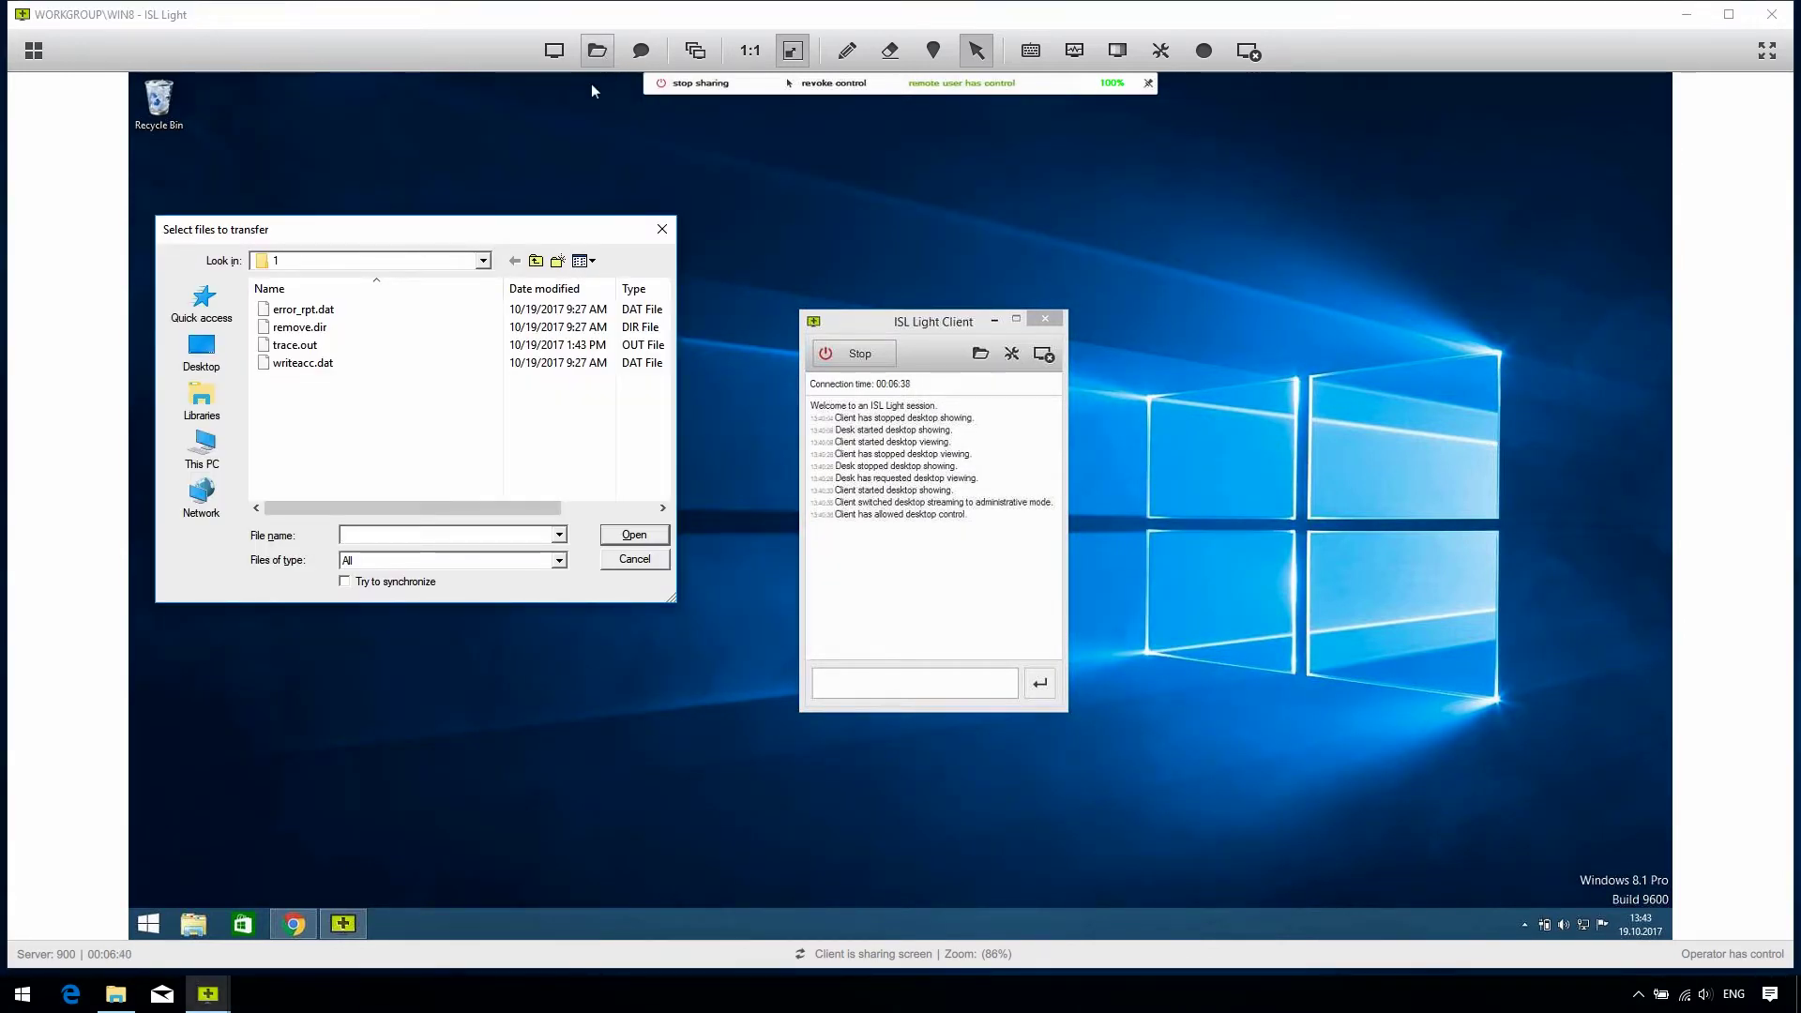
pyautogui.doubleClick(303, 346)
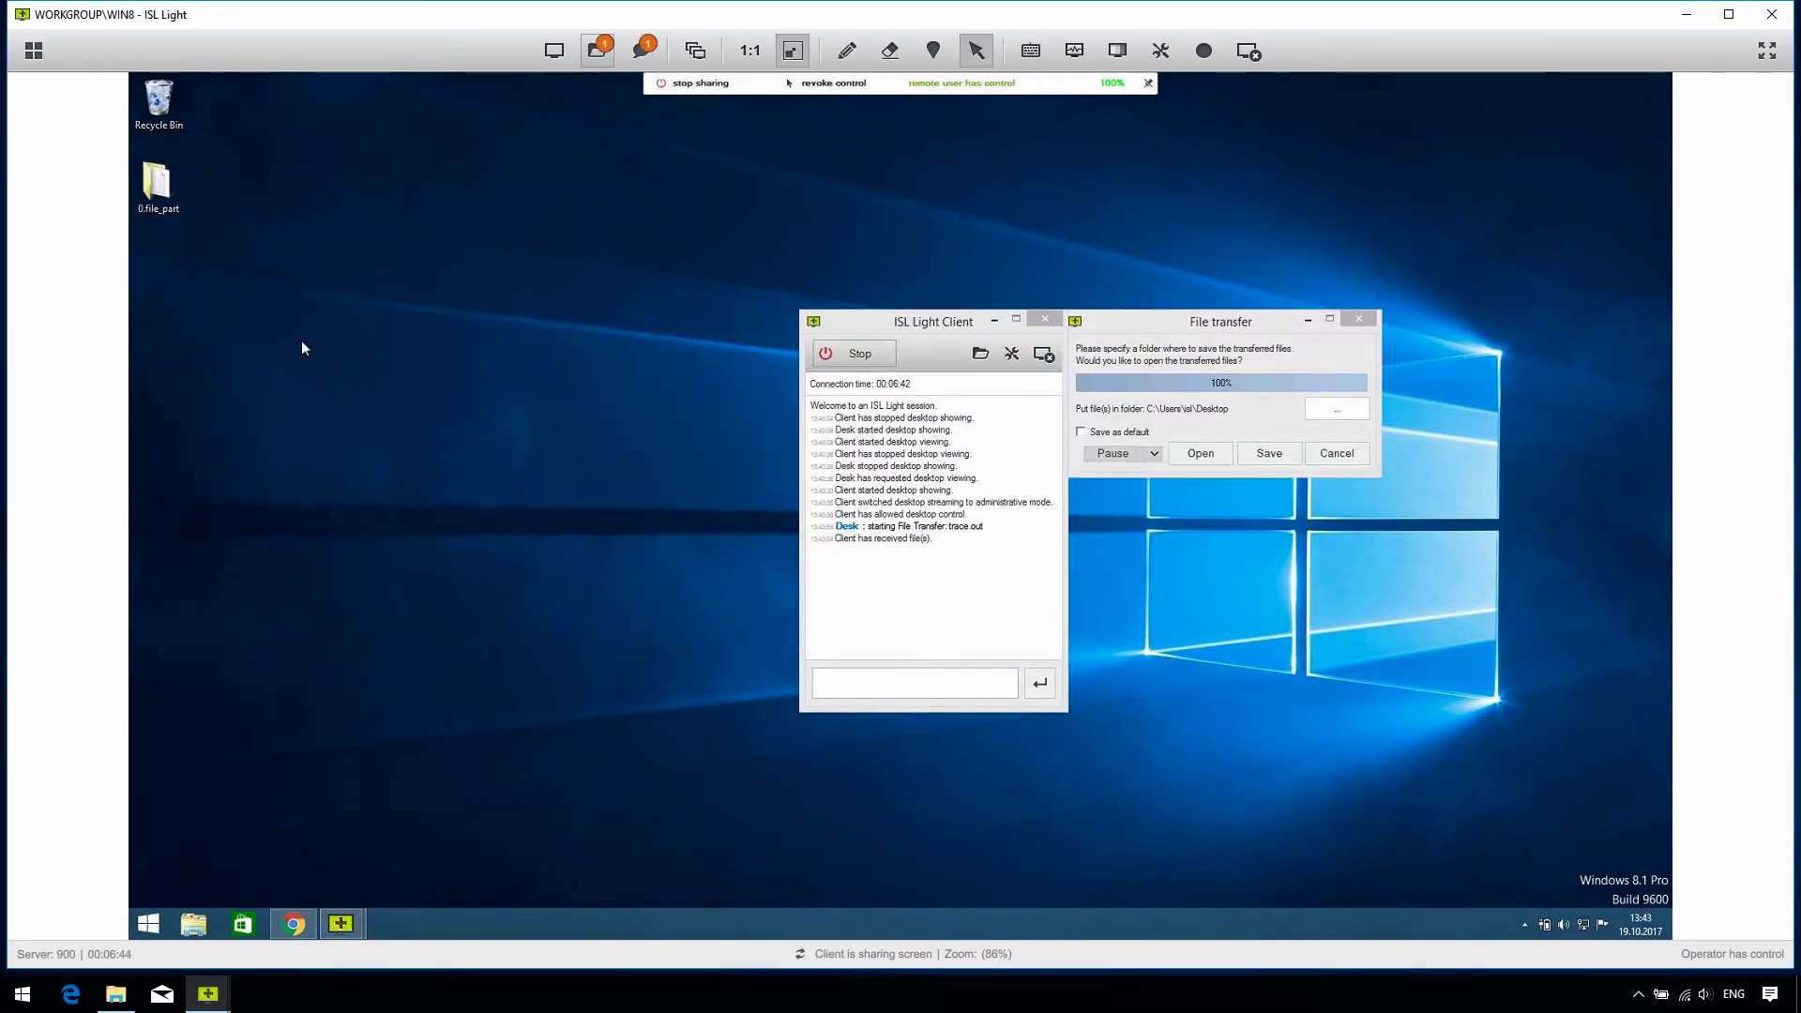
pyautogui.click(600, 62)
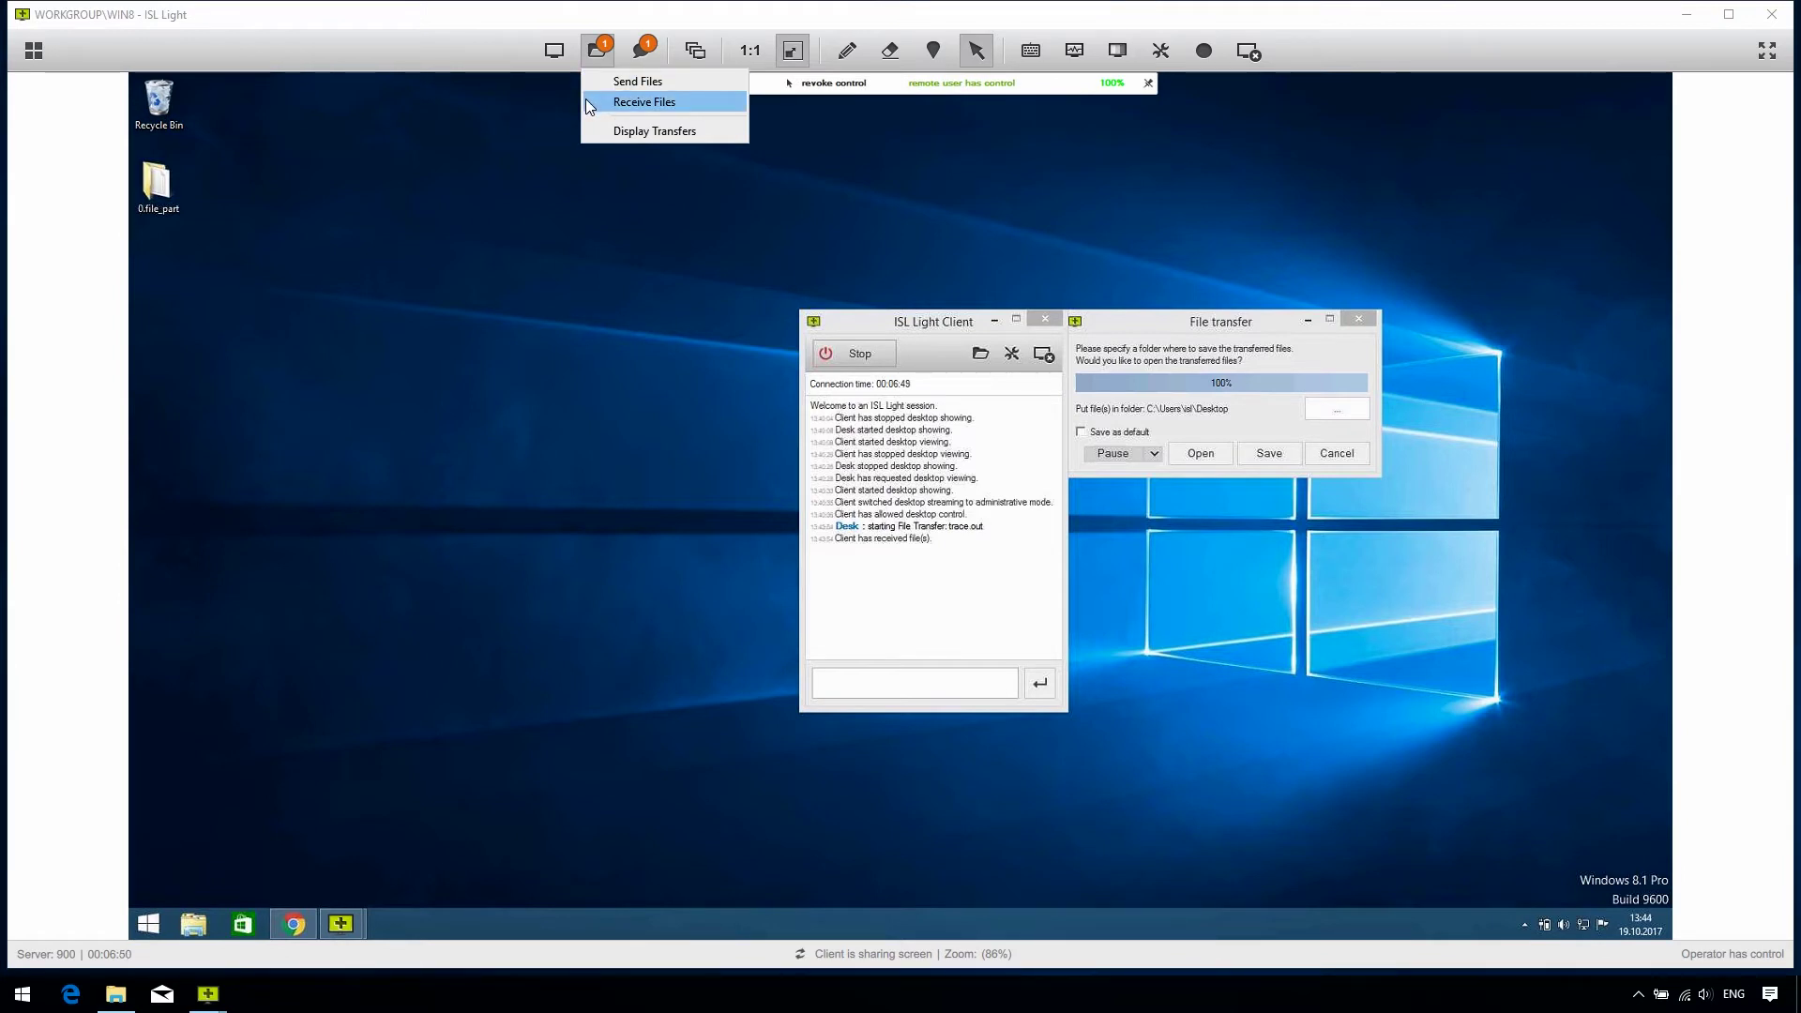
# Step: Open the chat, reposition its panel, and send the client the message 'Hi!'
pyautogui.click(509, 128)
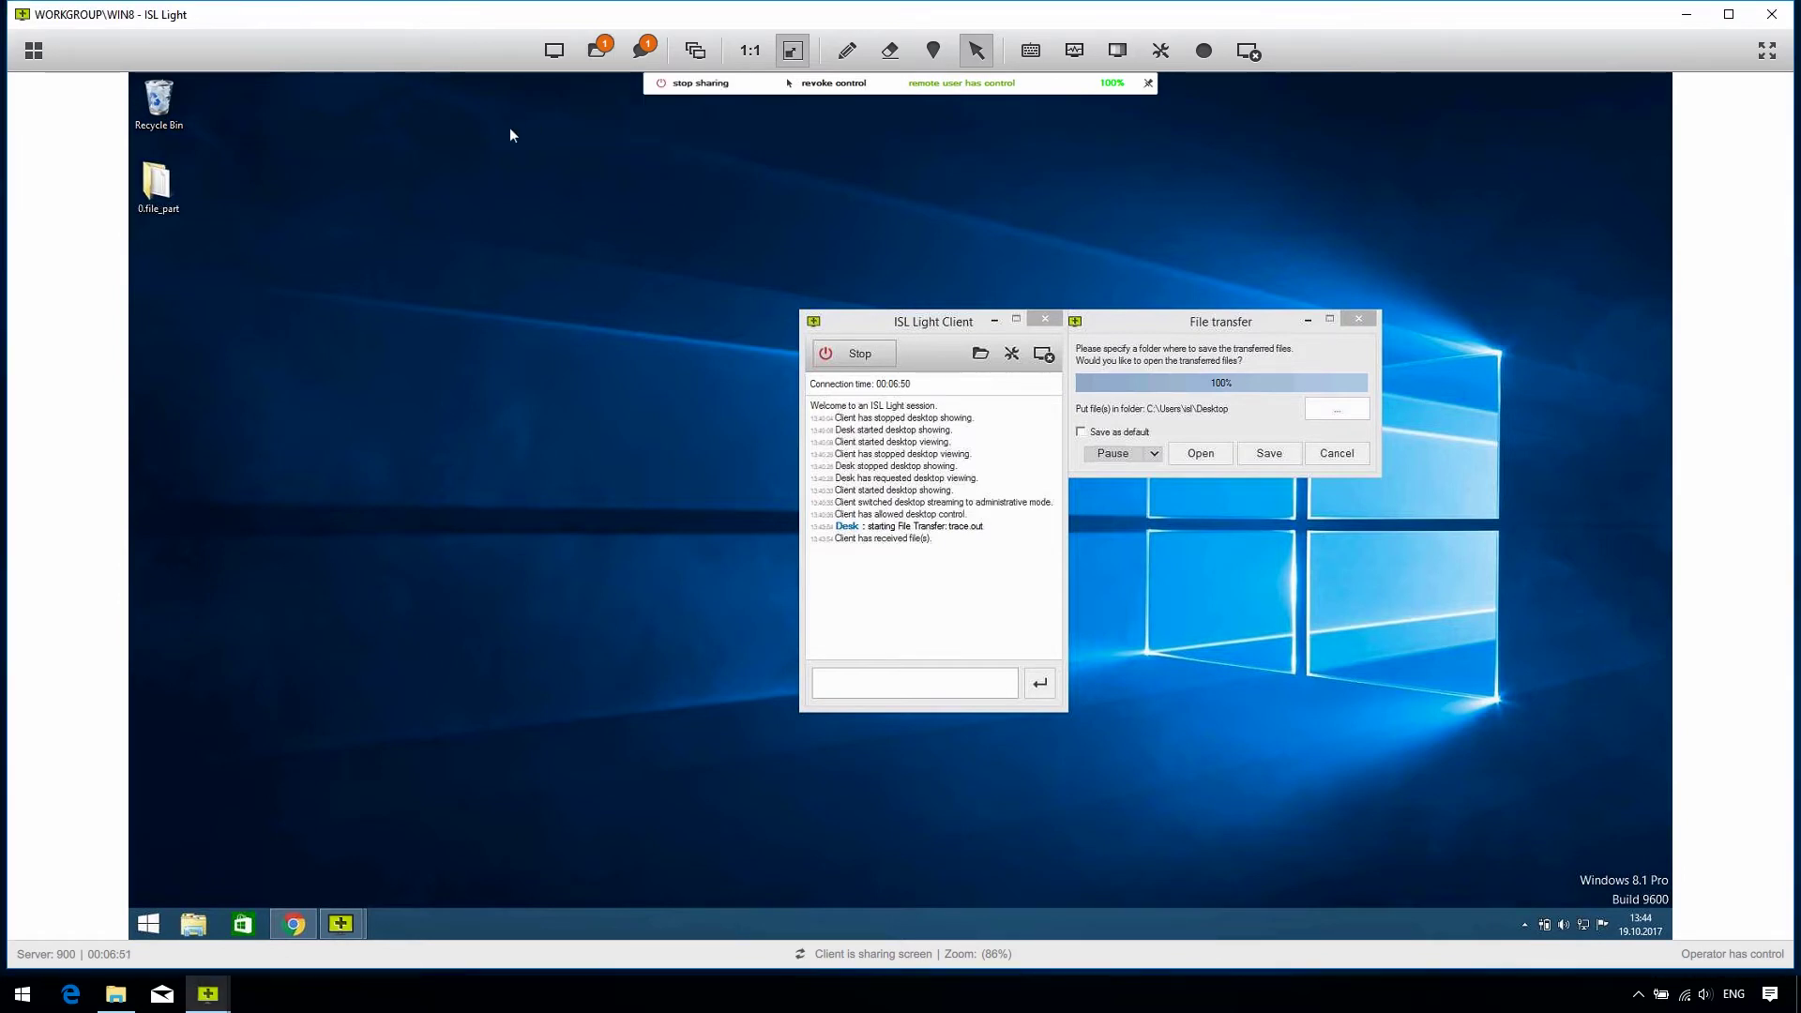
pyautogui.click(643, 54)
pyautogui.moveTo(216, 29); pyautogui.dragTo(456, 231)
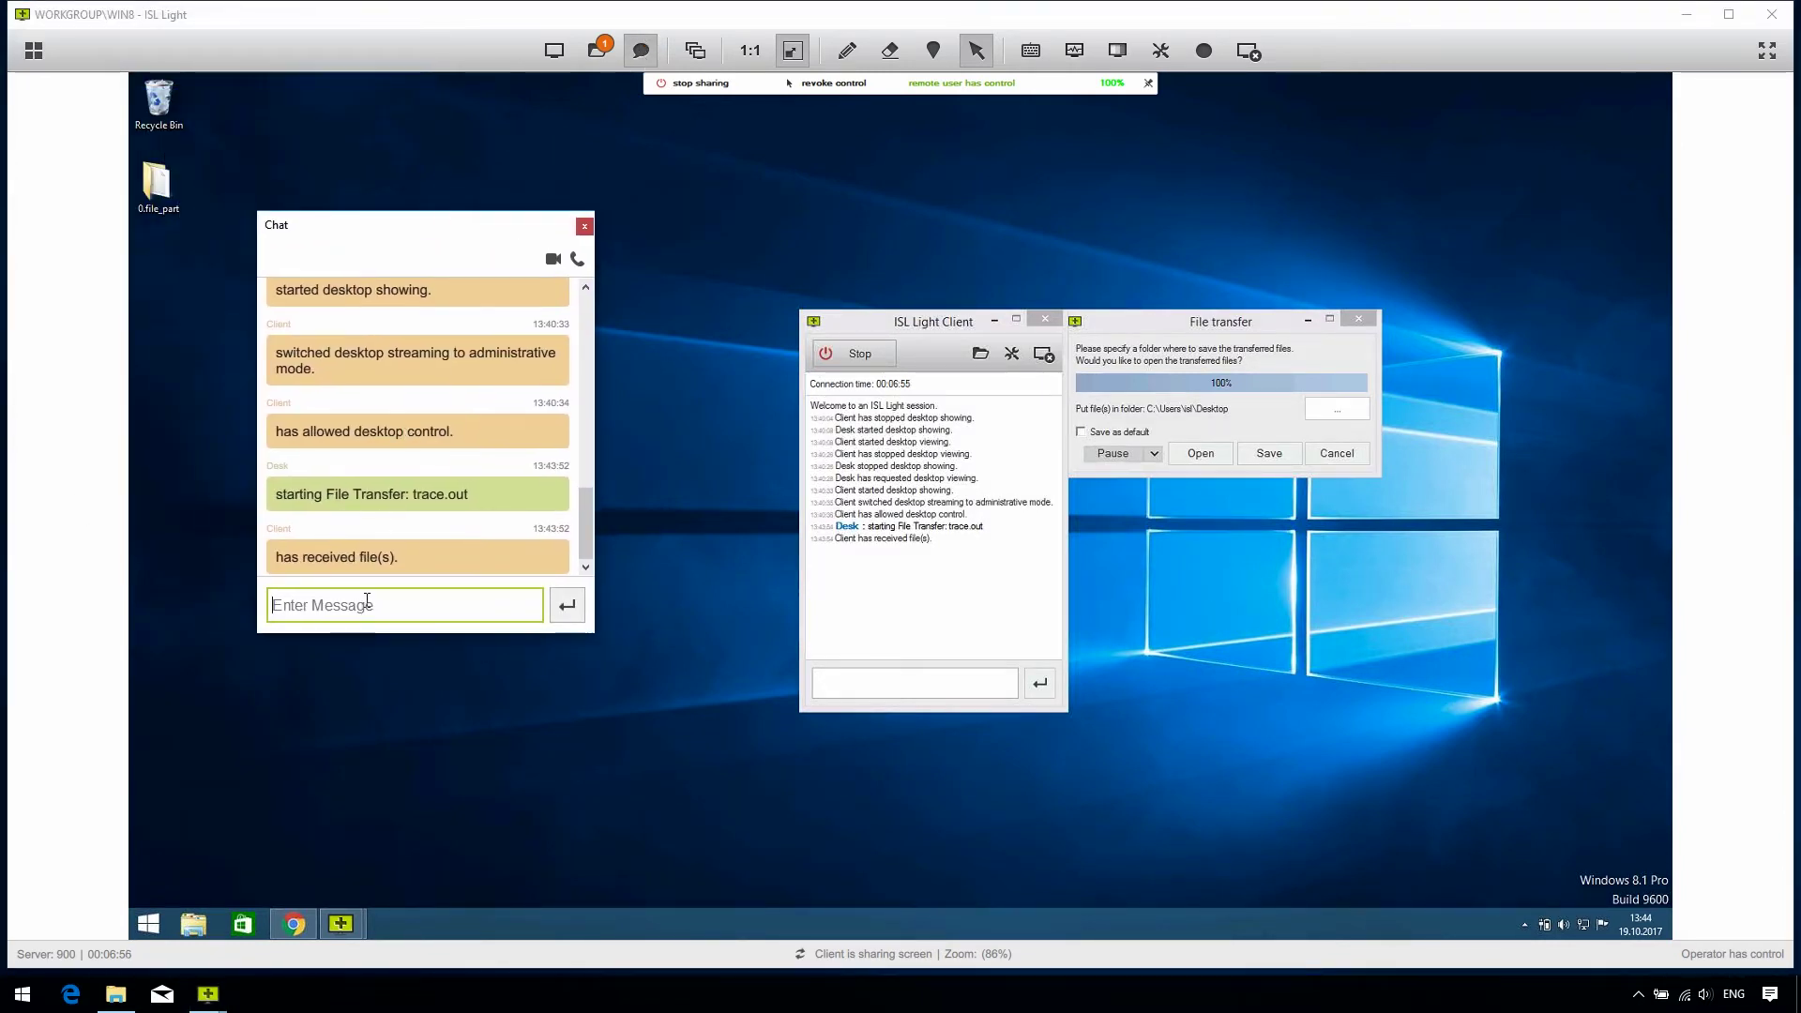
pyautogui.write('Hi!')
pyautogui.press('Return')
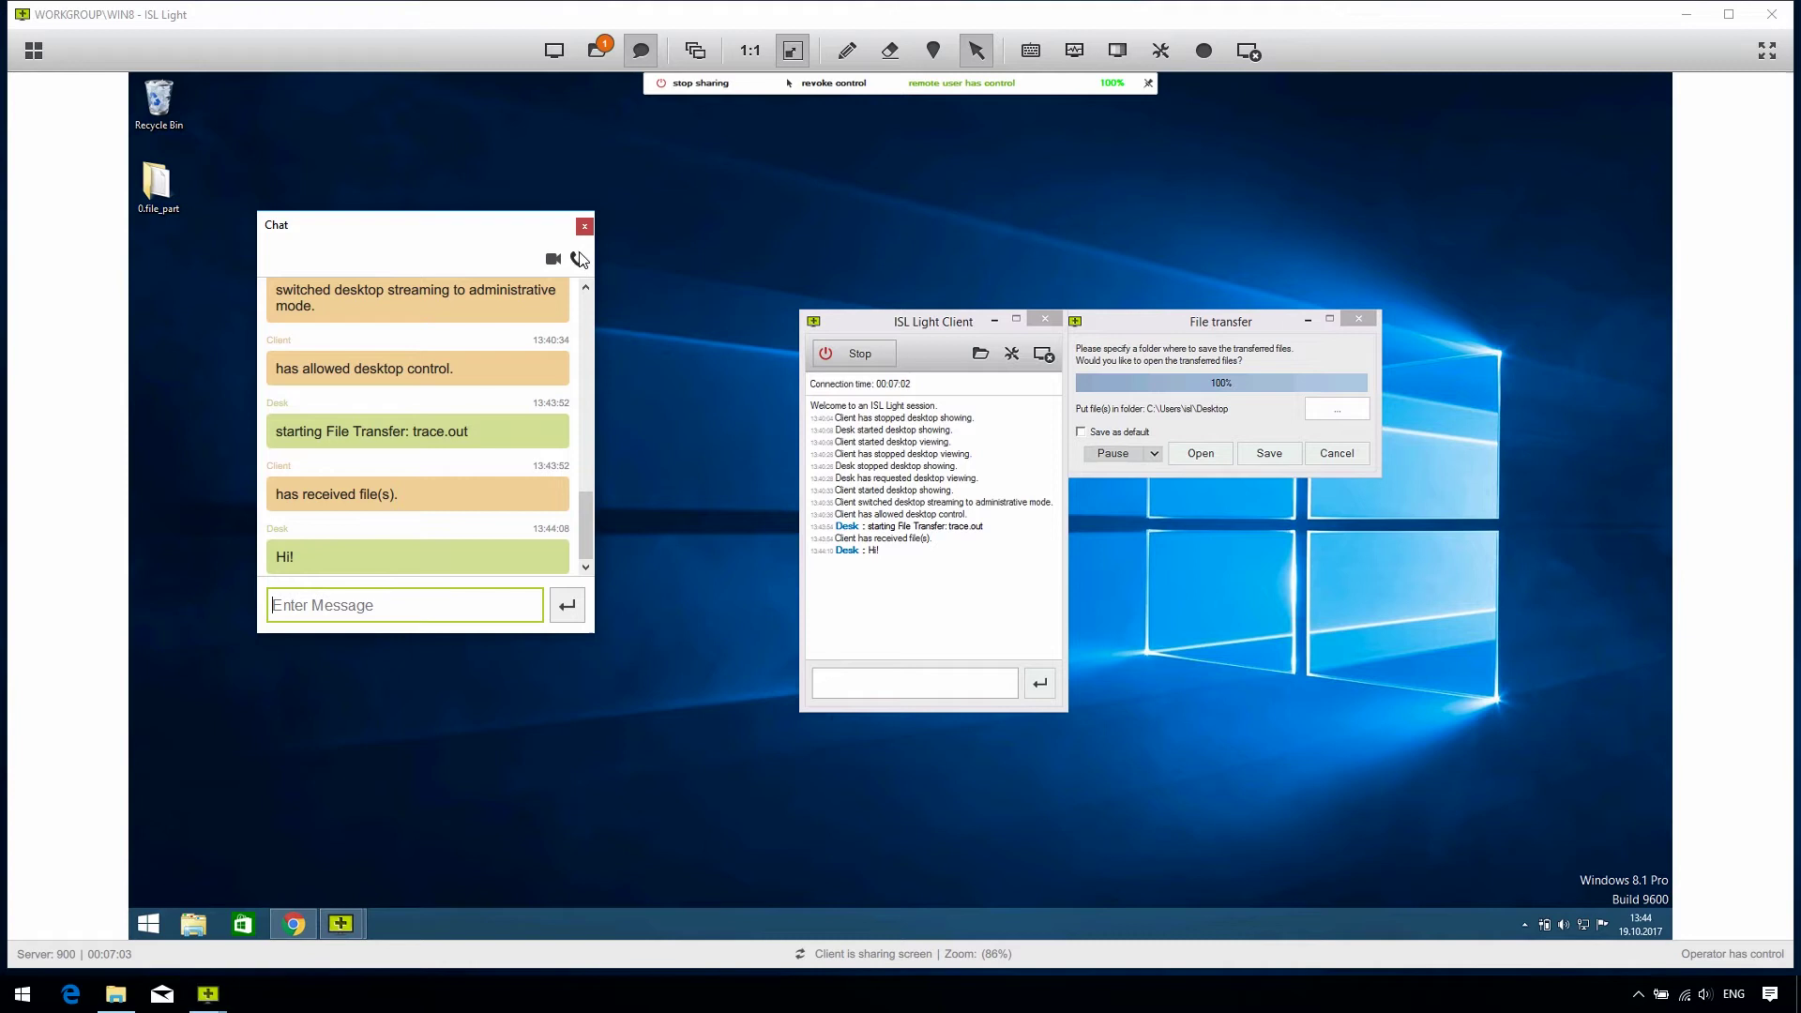
# Step: View all three client monitors together, then switch the view to Monitor 1 only
pyautogui.click(694, 49)
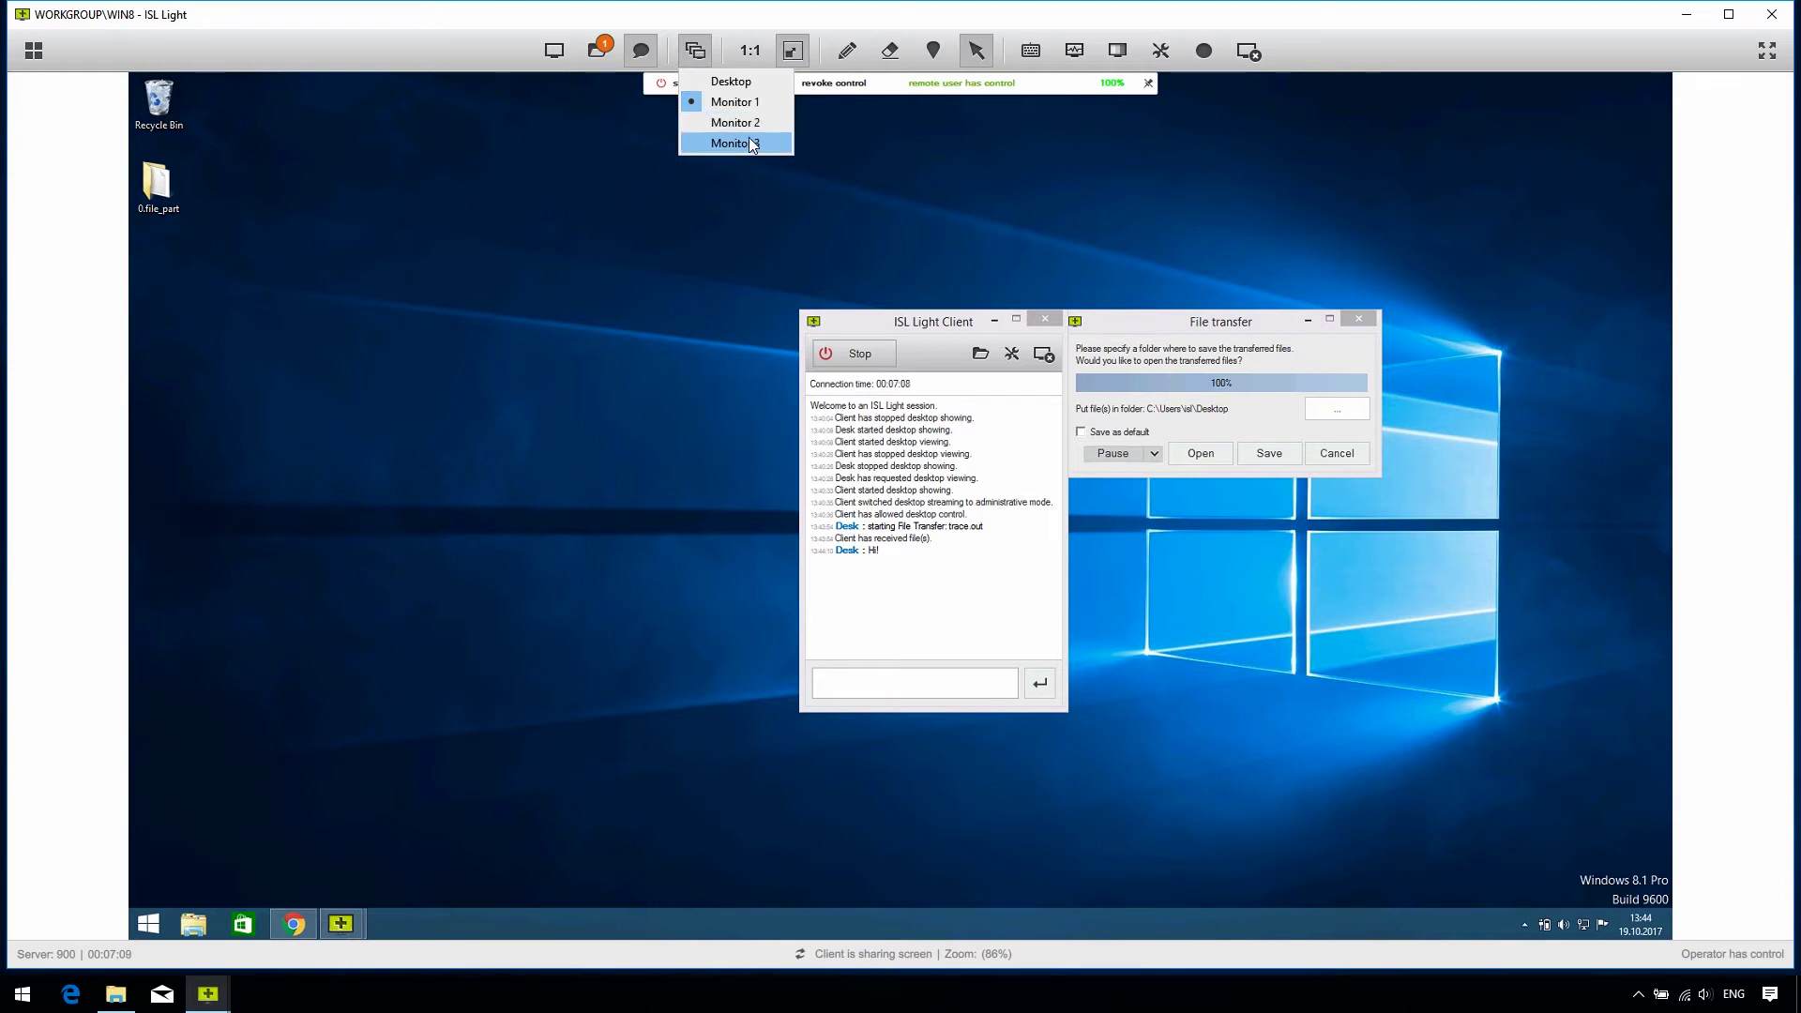
pyautogui.click(764, 83)
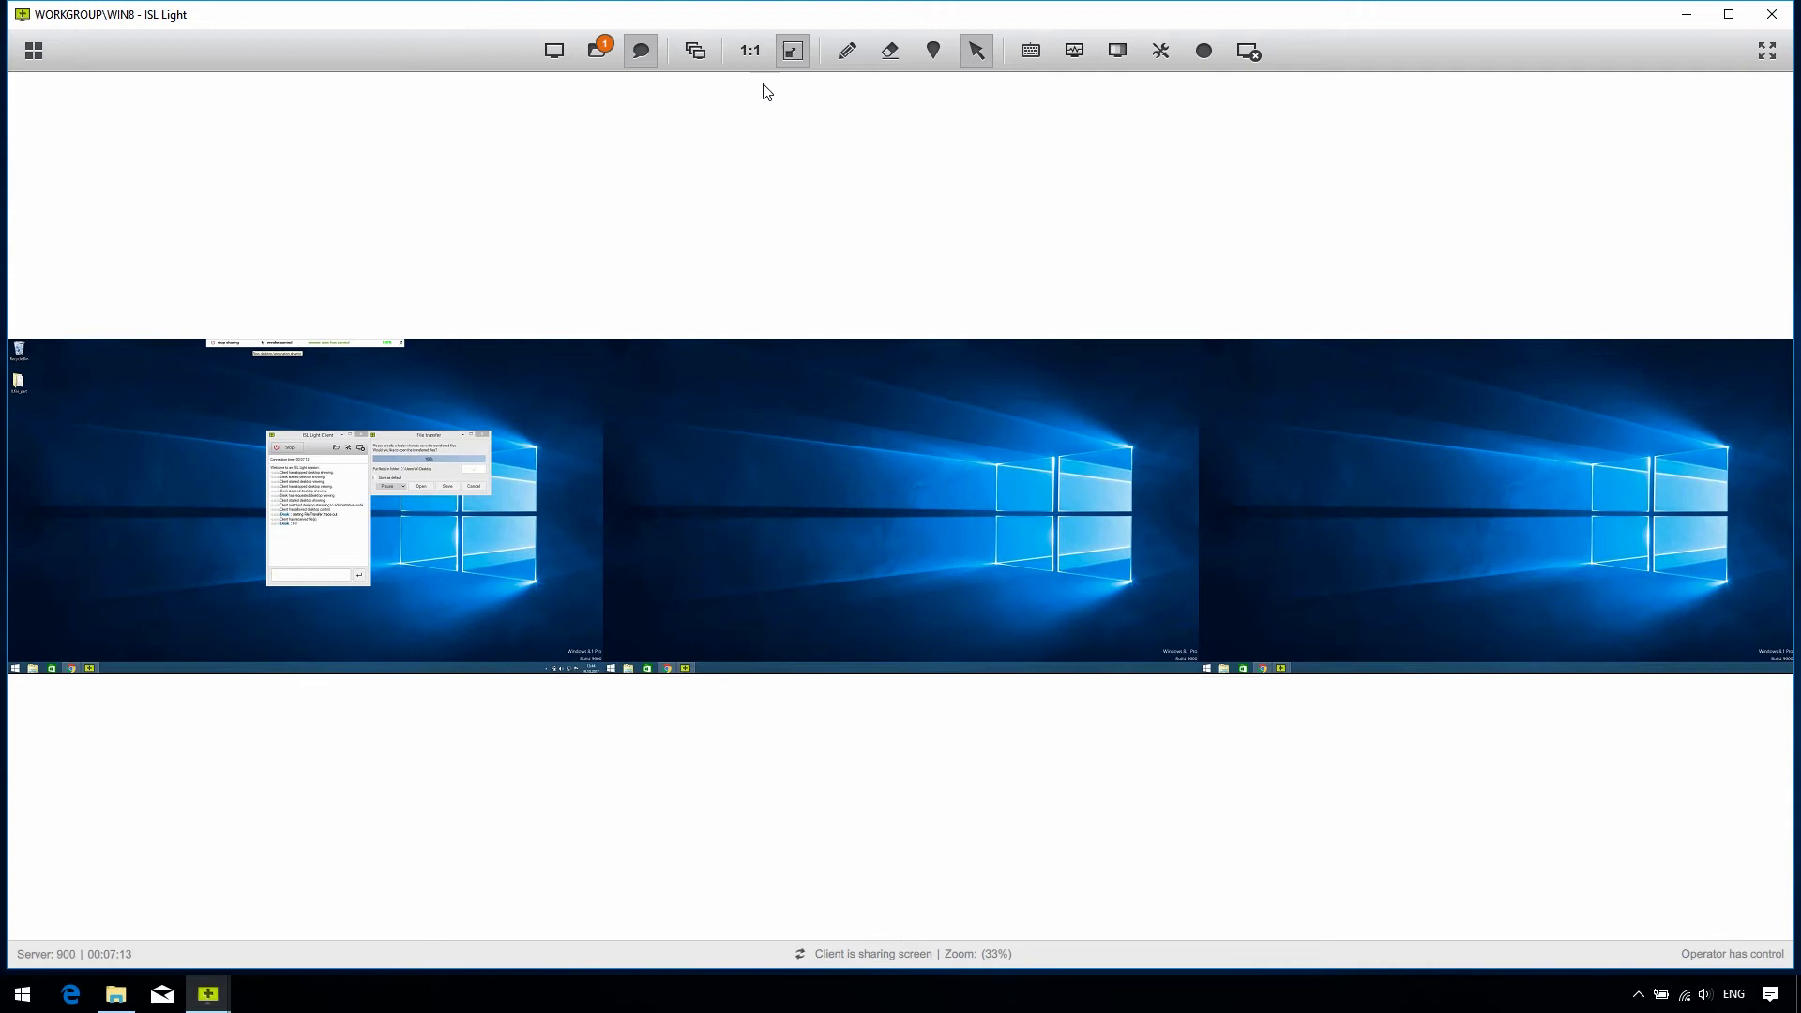
pyautogui.click(707, 54)
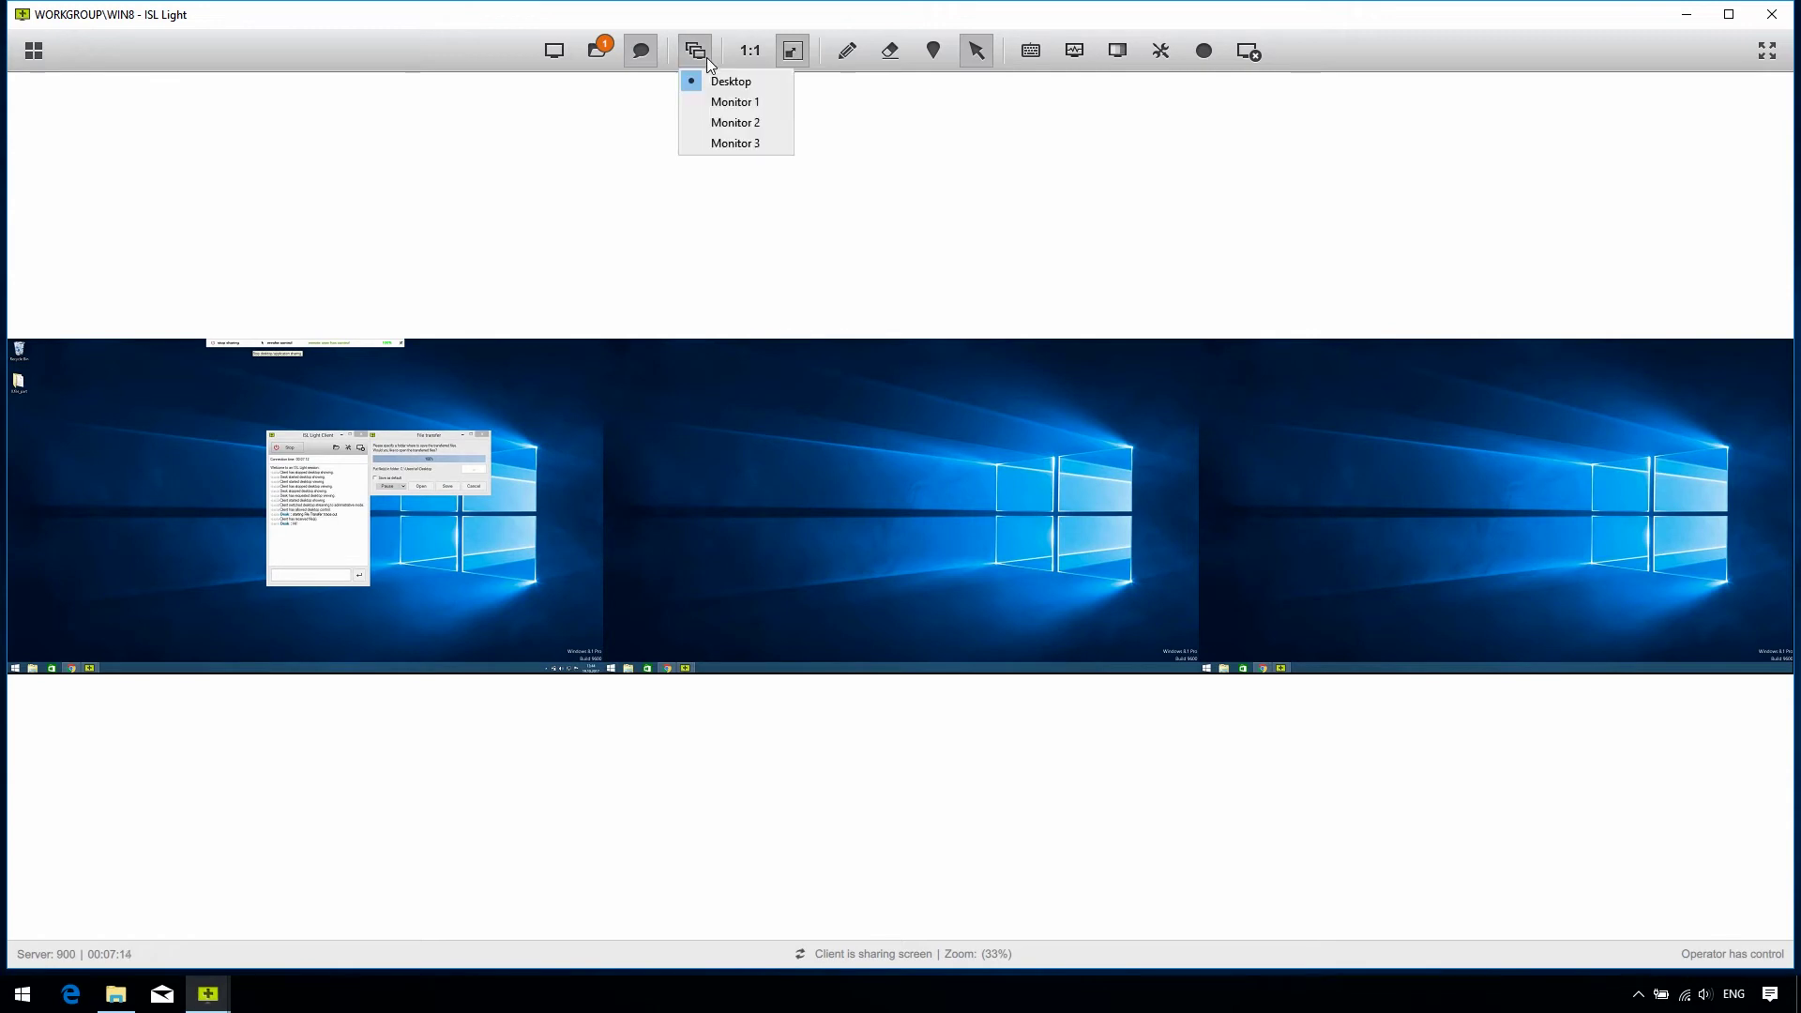
pyautogui.click(725, 103)
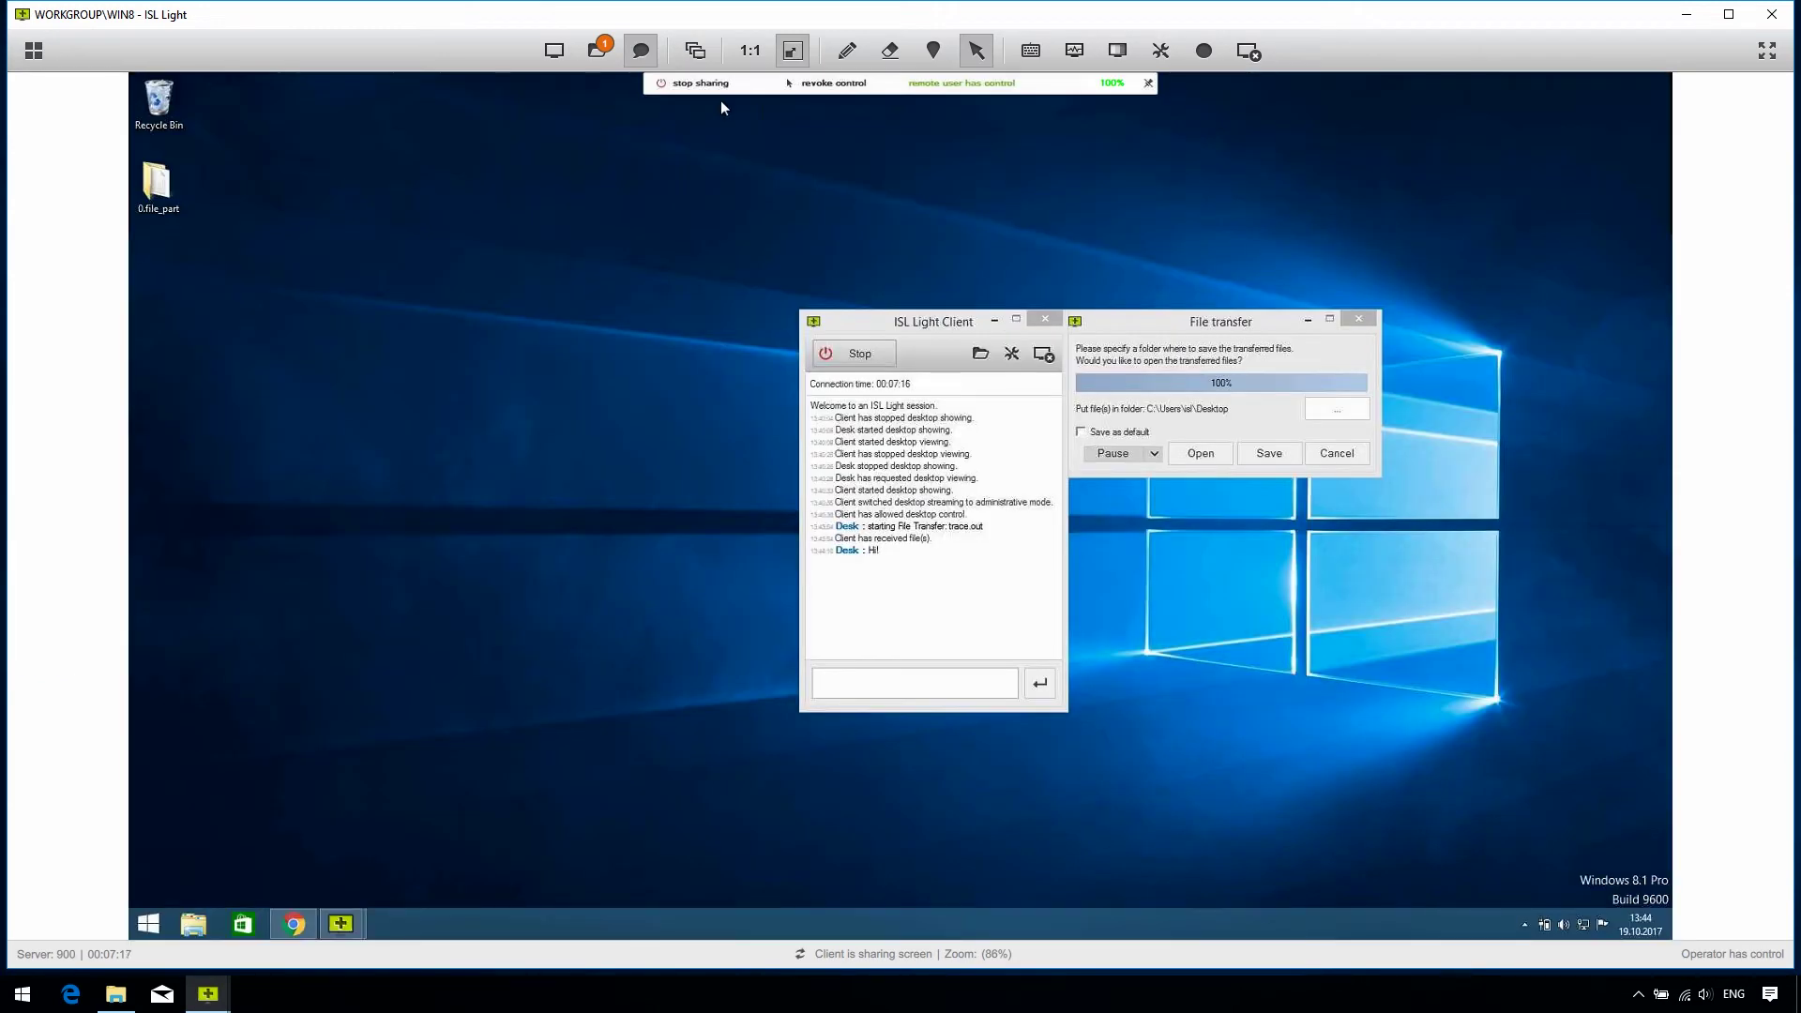
pyautogui.click(750, 53)
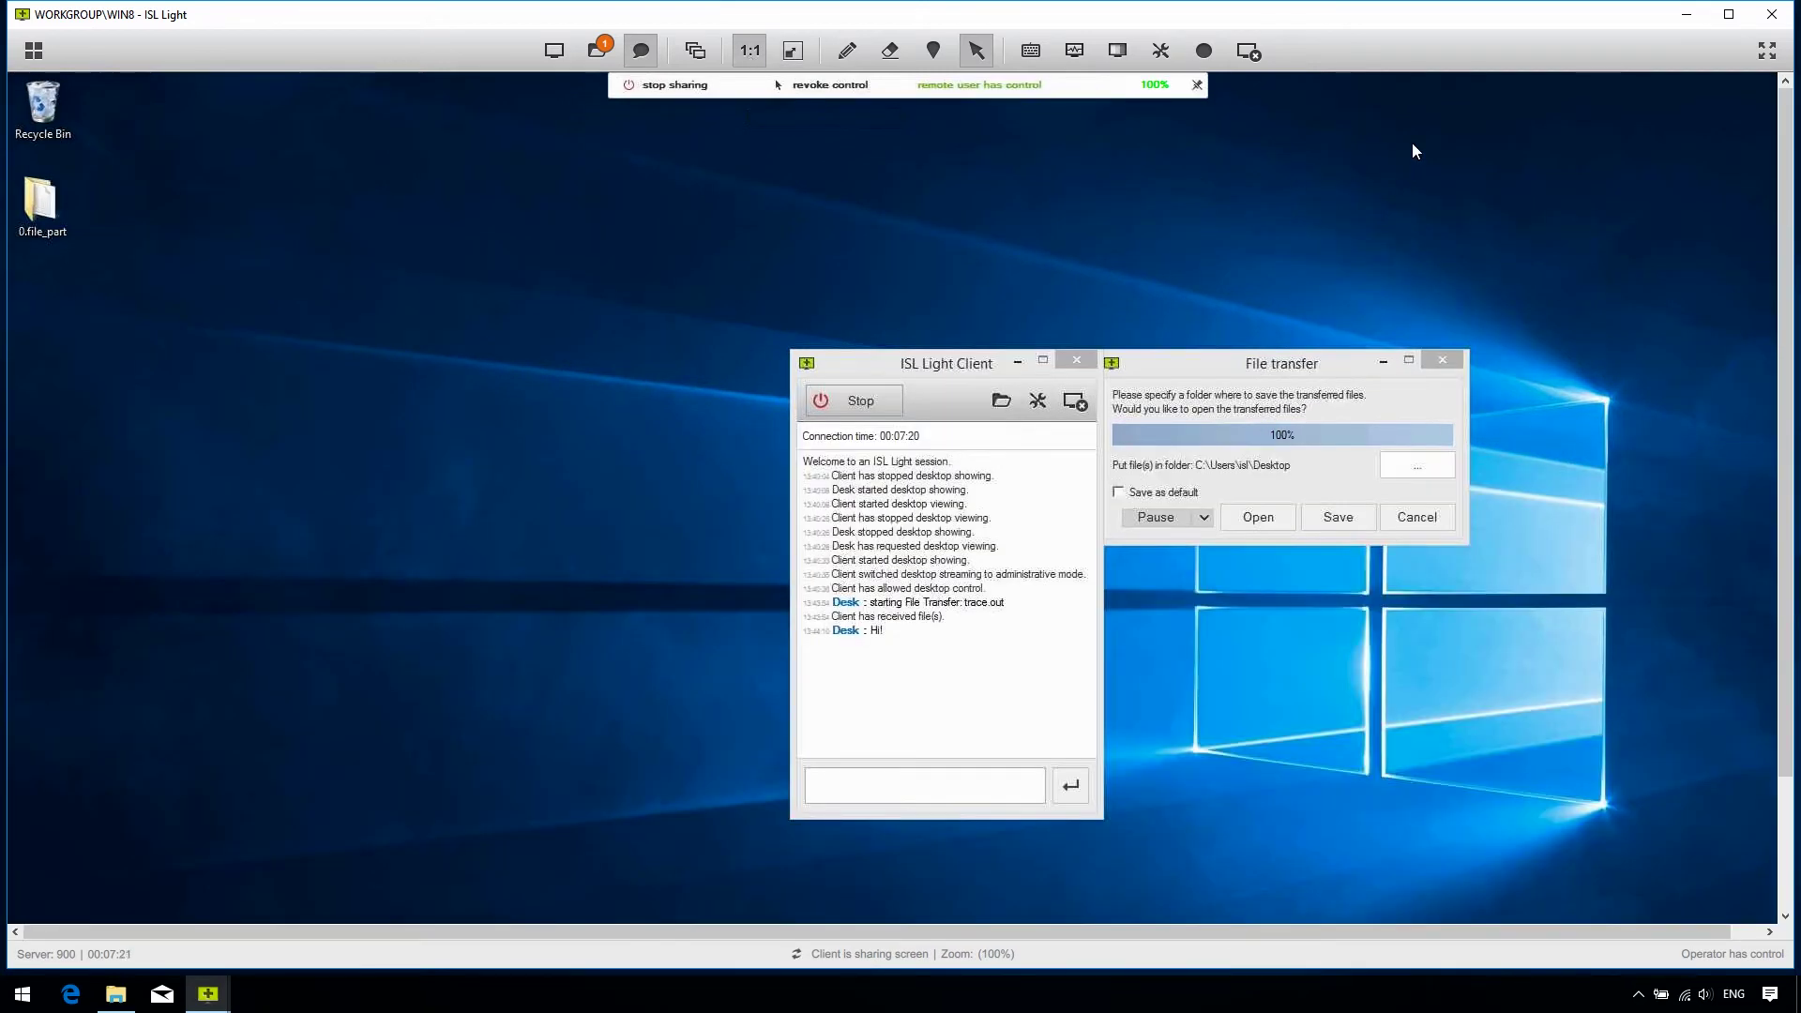
pyautogui.moveTo(1786, 141); pyautogui.dragTo(1787, 141)
pyautogui.moveTo(844, 931); pyautogui.dragTo(745, 914)
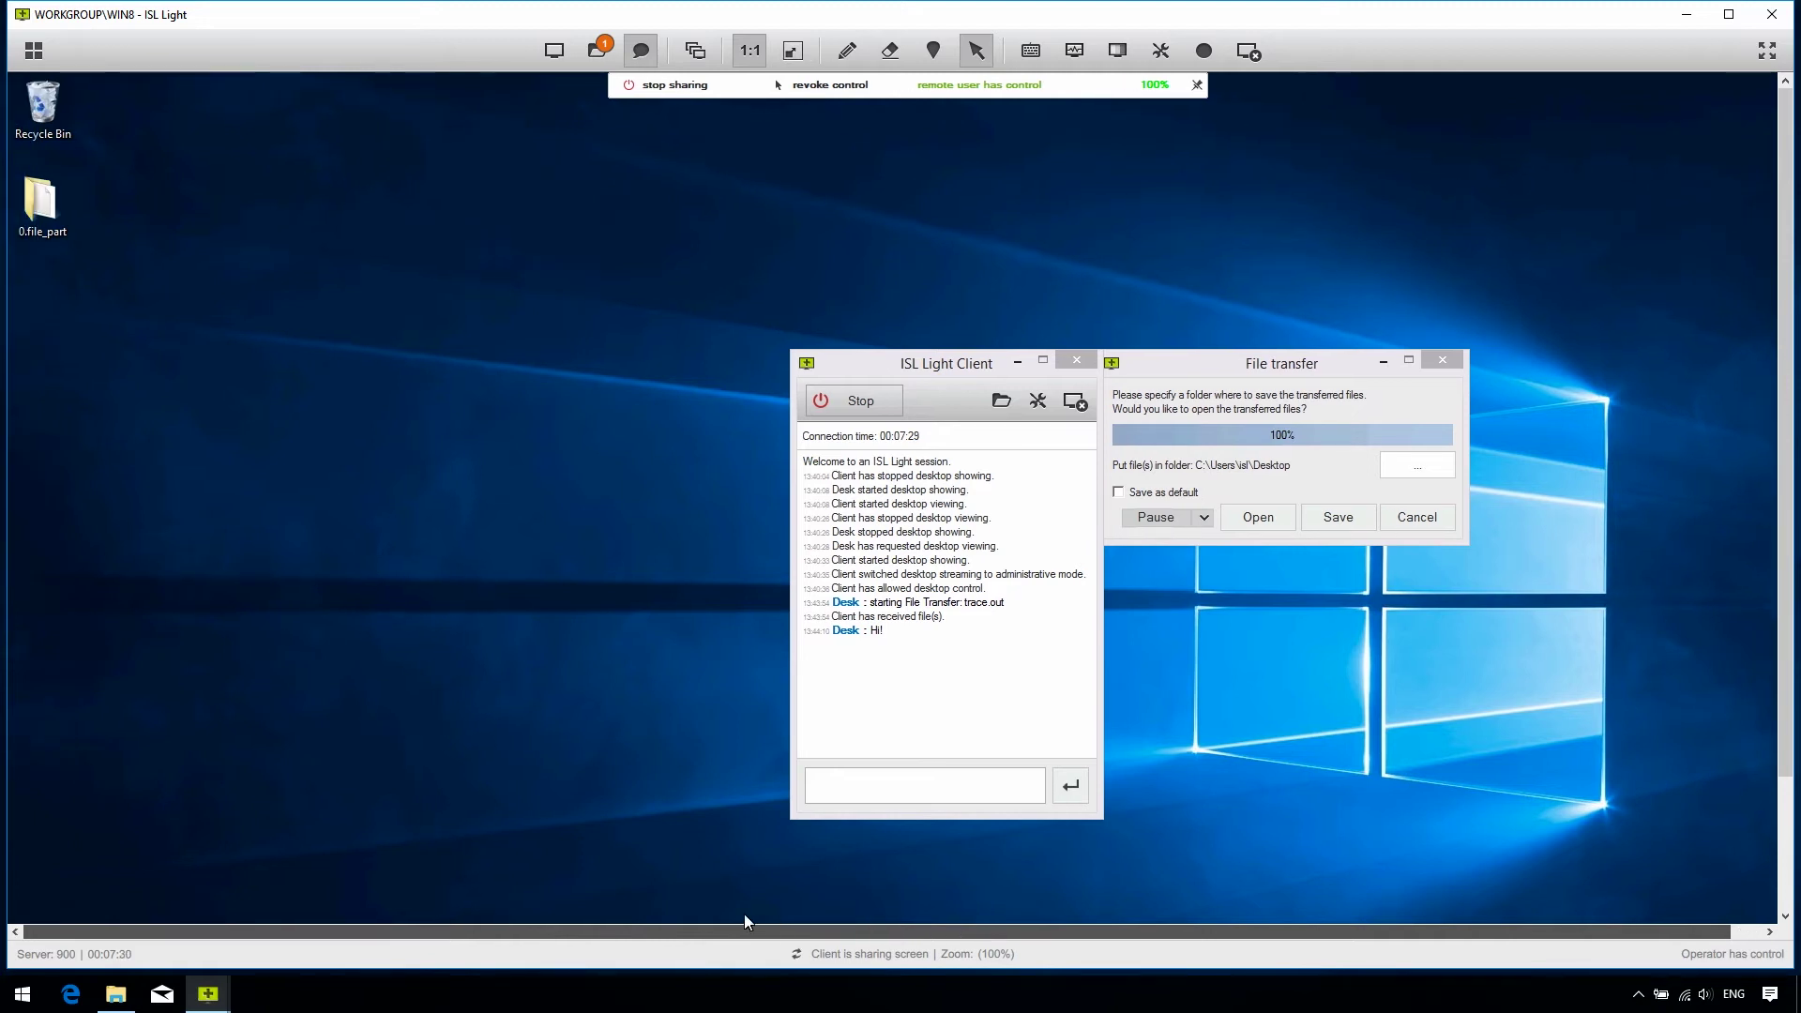
pyautogui.click(793, 50)
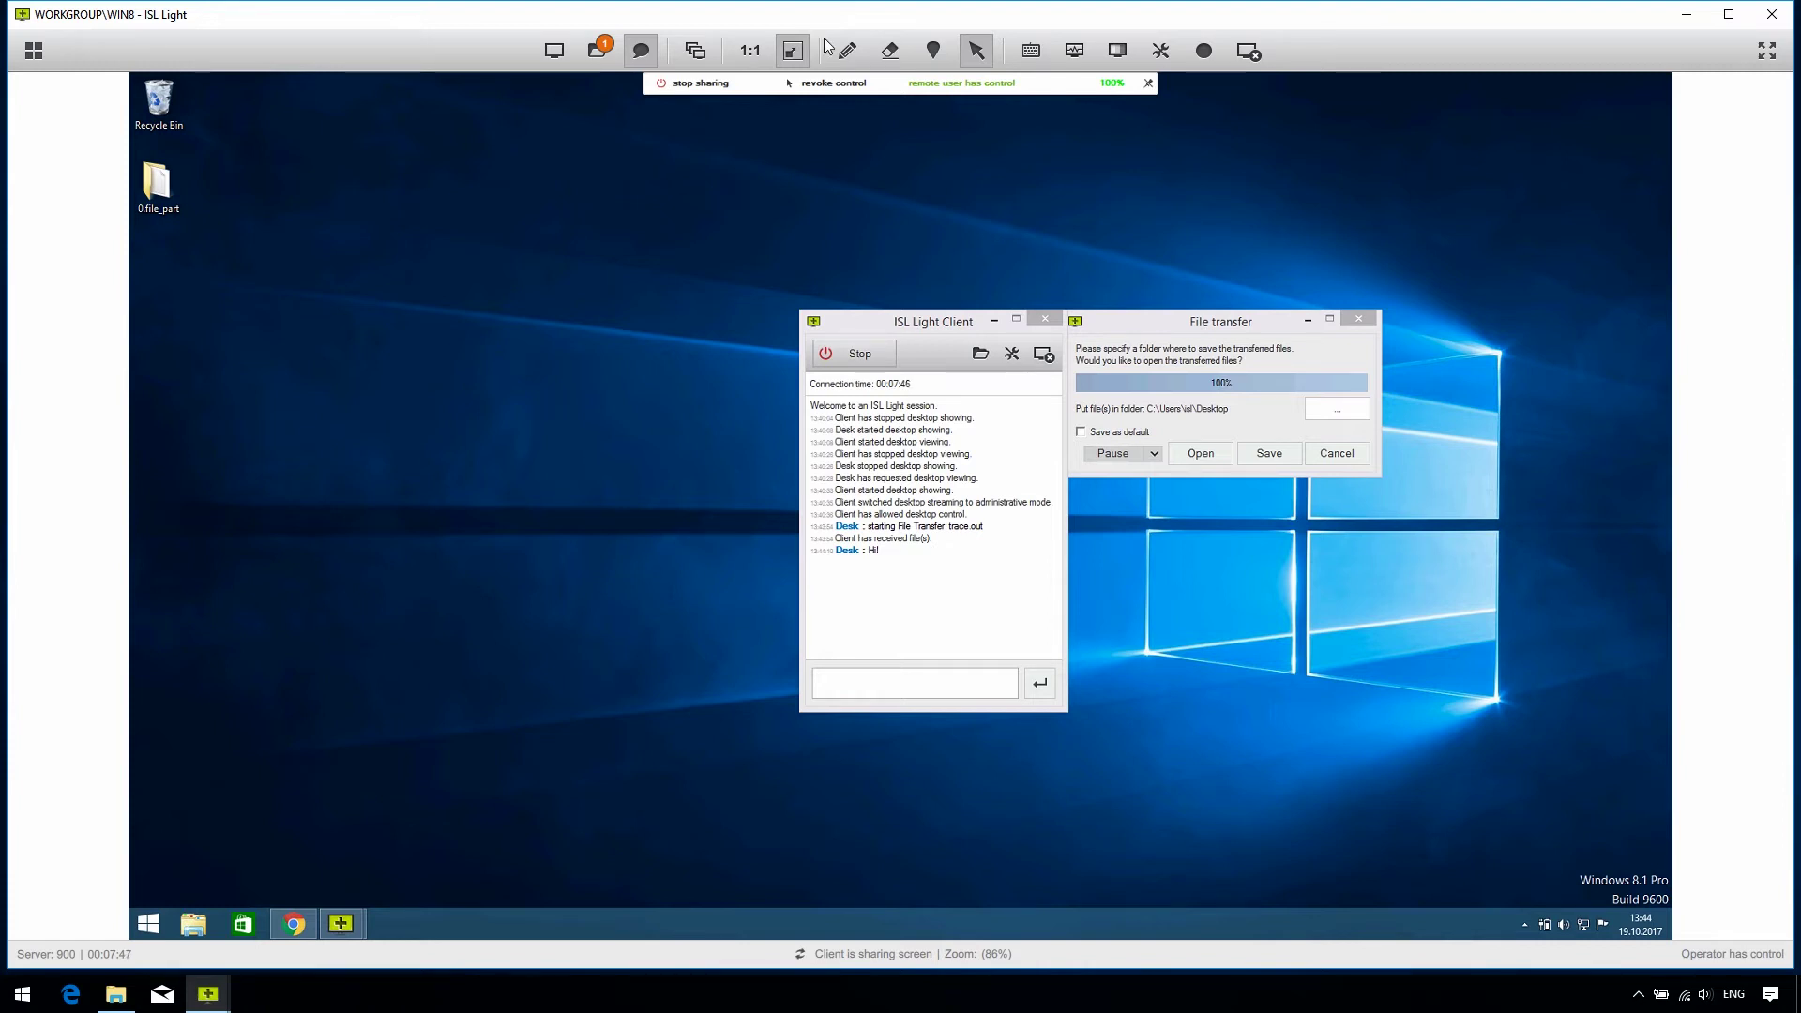
# Step: With the Pencil, draw a red circle and arrow marking the top of the ISL Light Client window
pyautogui.click(839, 54)
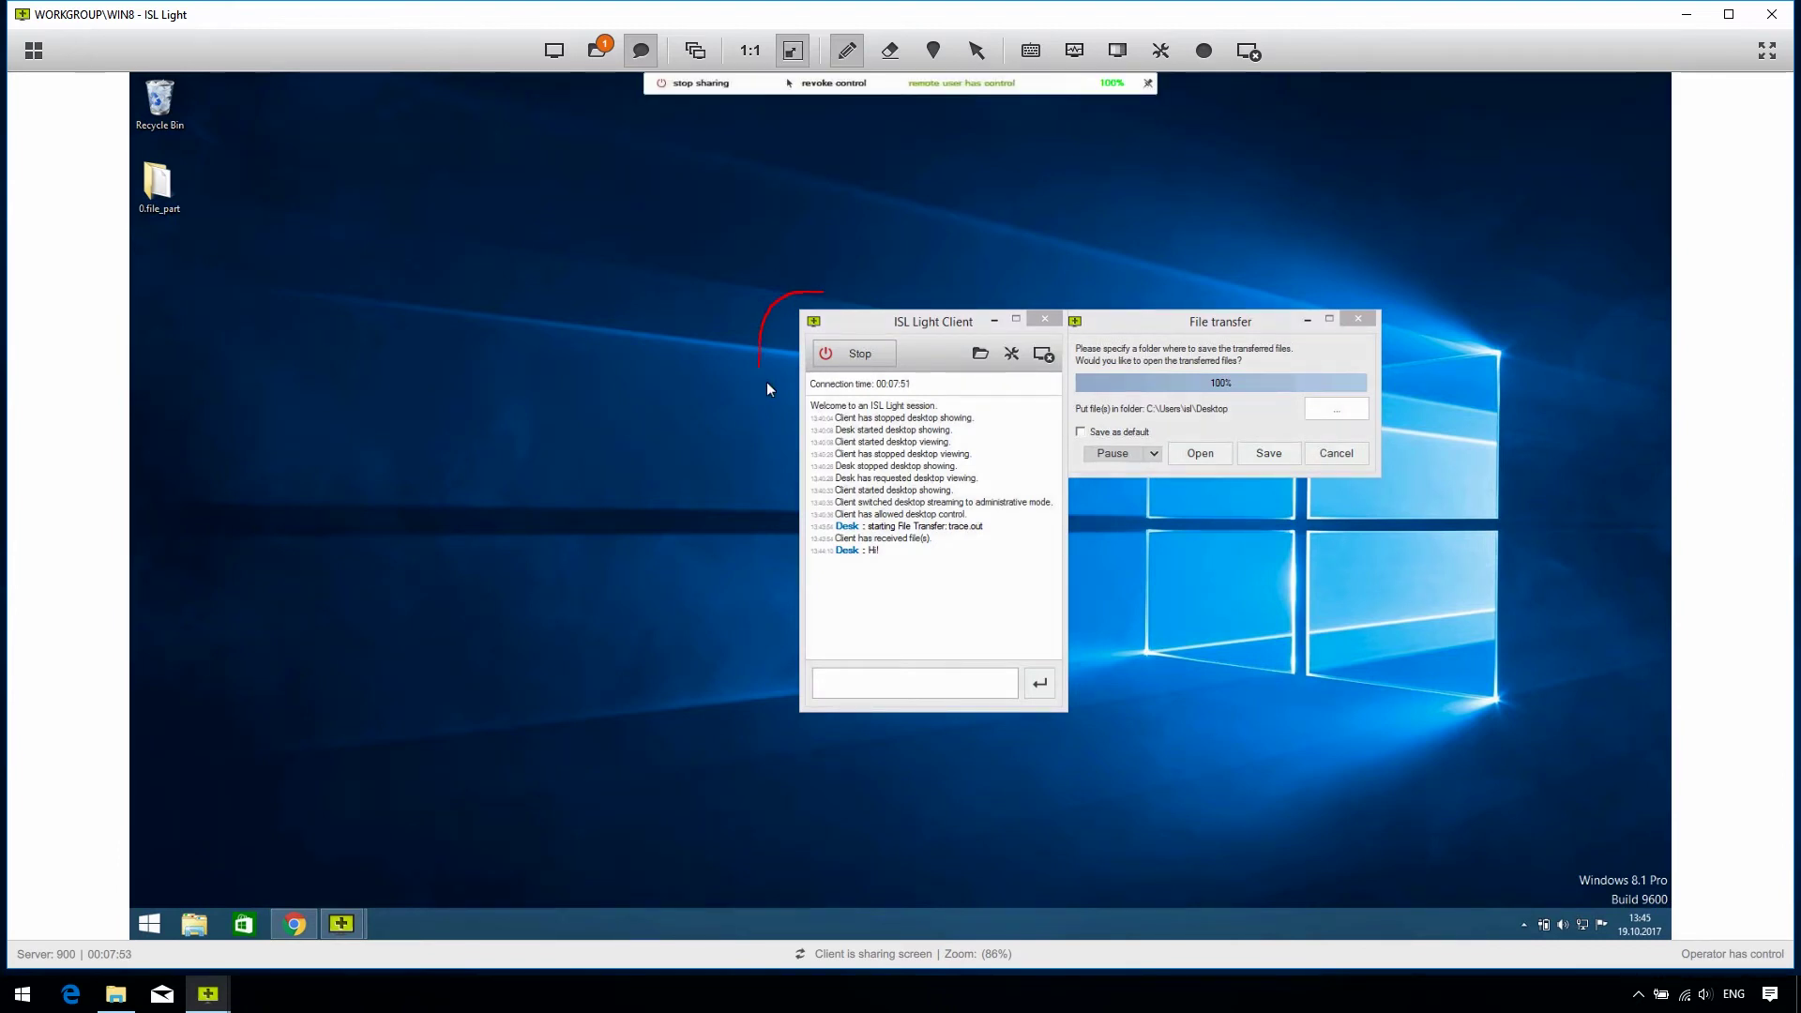
pyautogui.moveTo(768, 384)
pyautogui.mouseDown()
pyautogui.moveTo(877, 427)
pyautogui.moveTo(1042, 420)
pyautogui.moveTo(1079, 291)
pyautogui.moveTo(826, 278)
pyautogui.mouseUp()
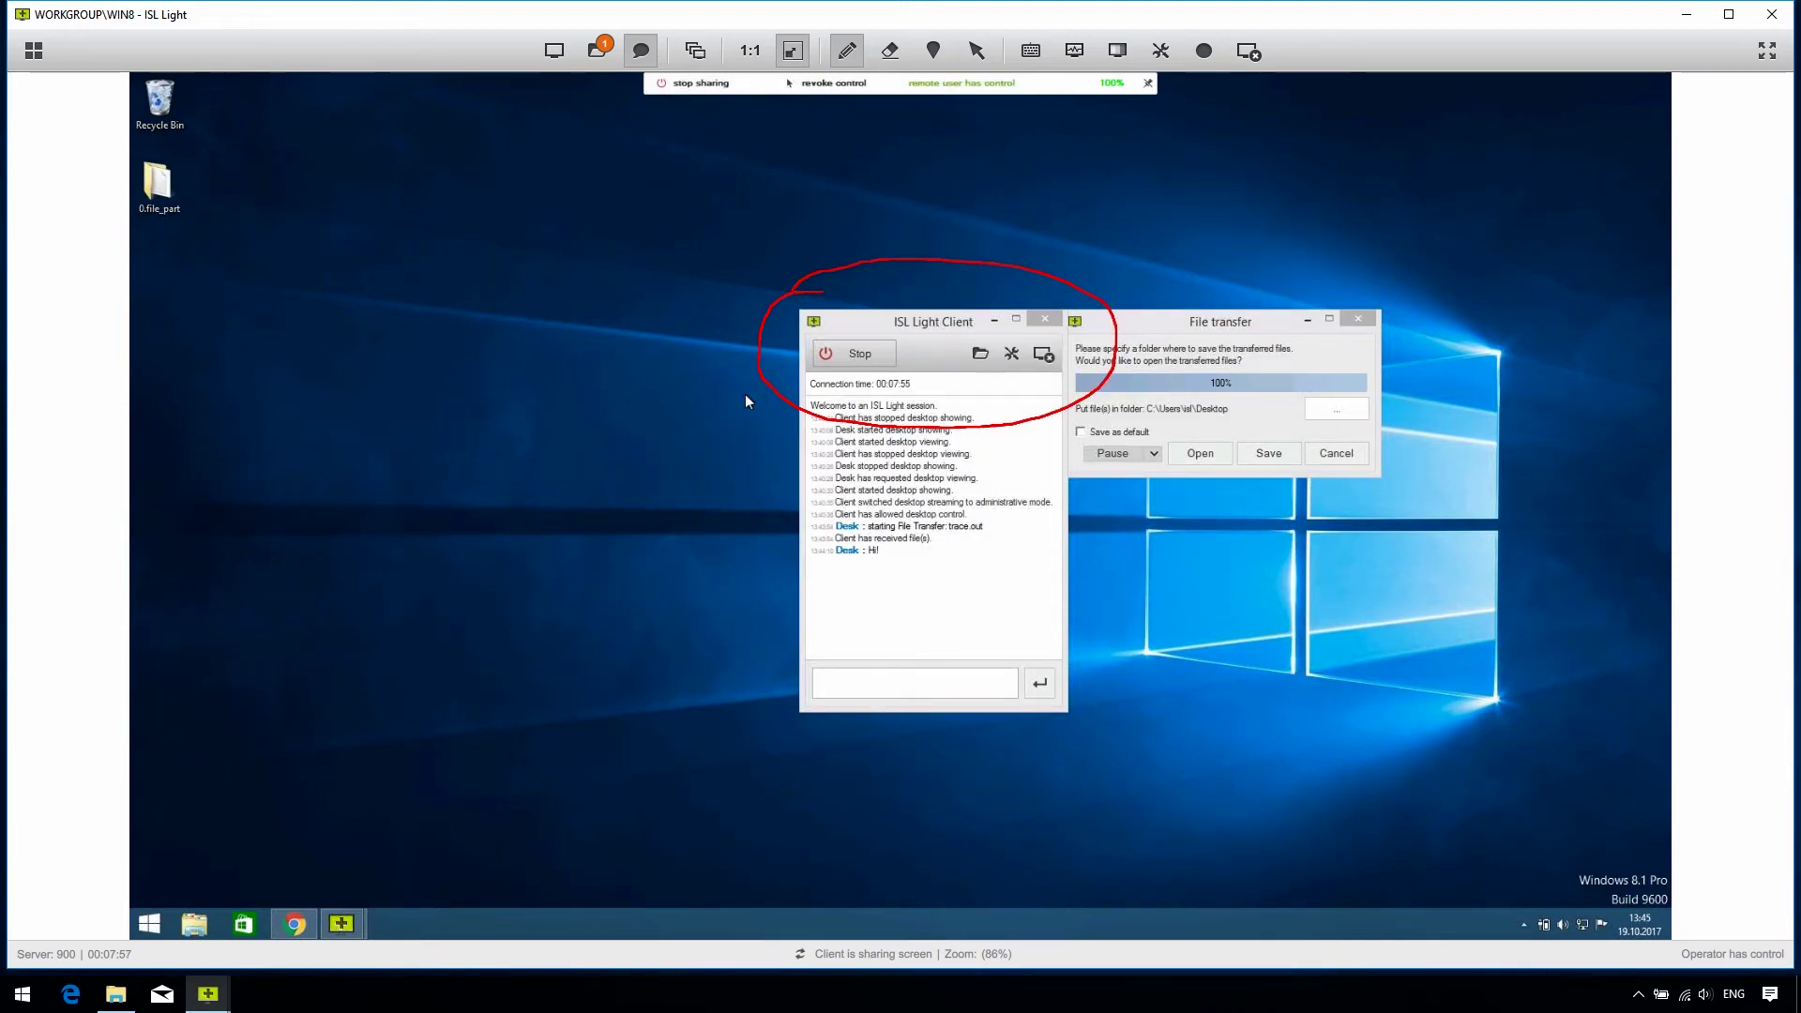
pyautogui.moveTo(799, 399); pyautogui.dragTo(752, 469)
pyautogui.moveTo(794, 395); pyautogui.dragTo(554, 495)
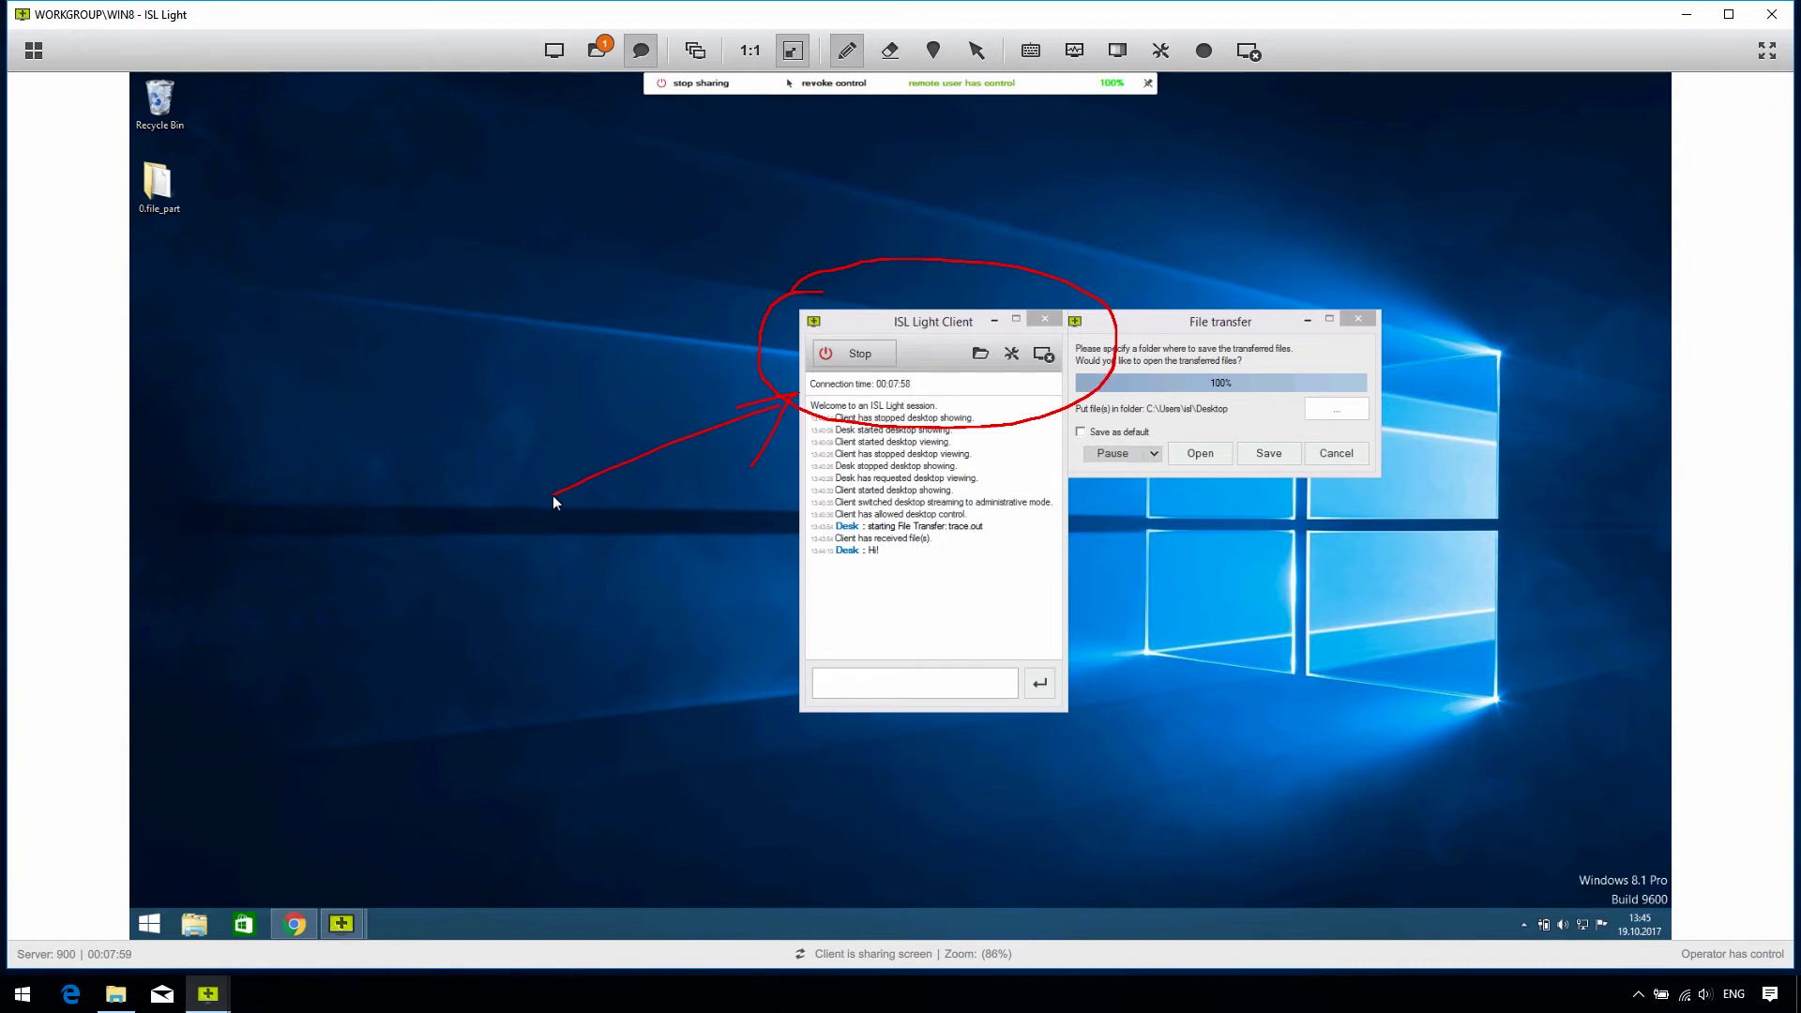
# Step: Move the ISL Light Client window lower, then erase the circle and arrow
pyautogui.click(976, 50)
pyautogui.moveTo(927, 324); pyautogui.dragTo(916, 370)
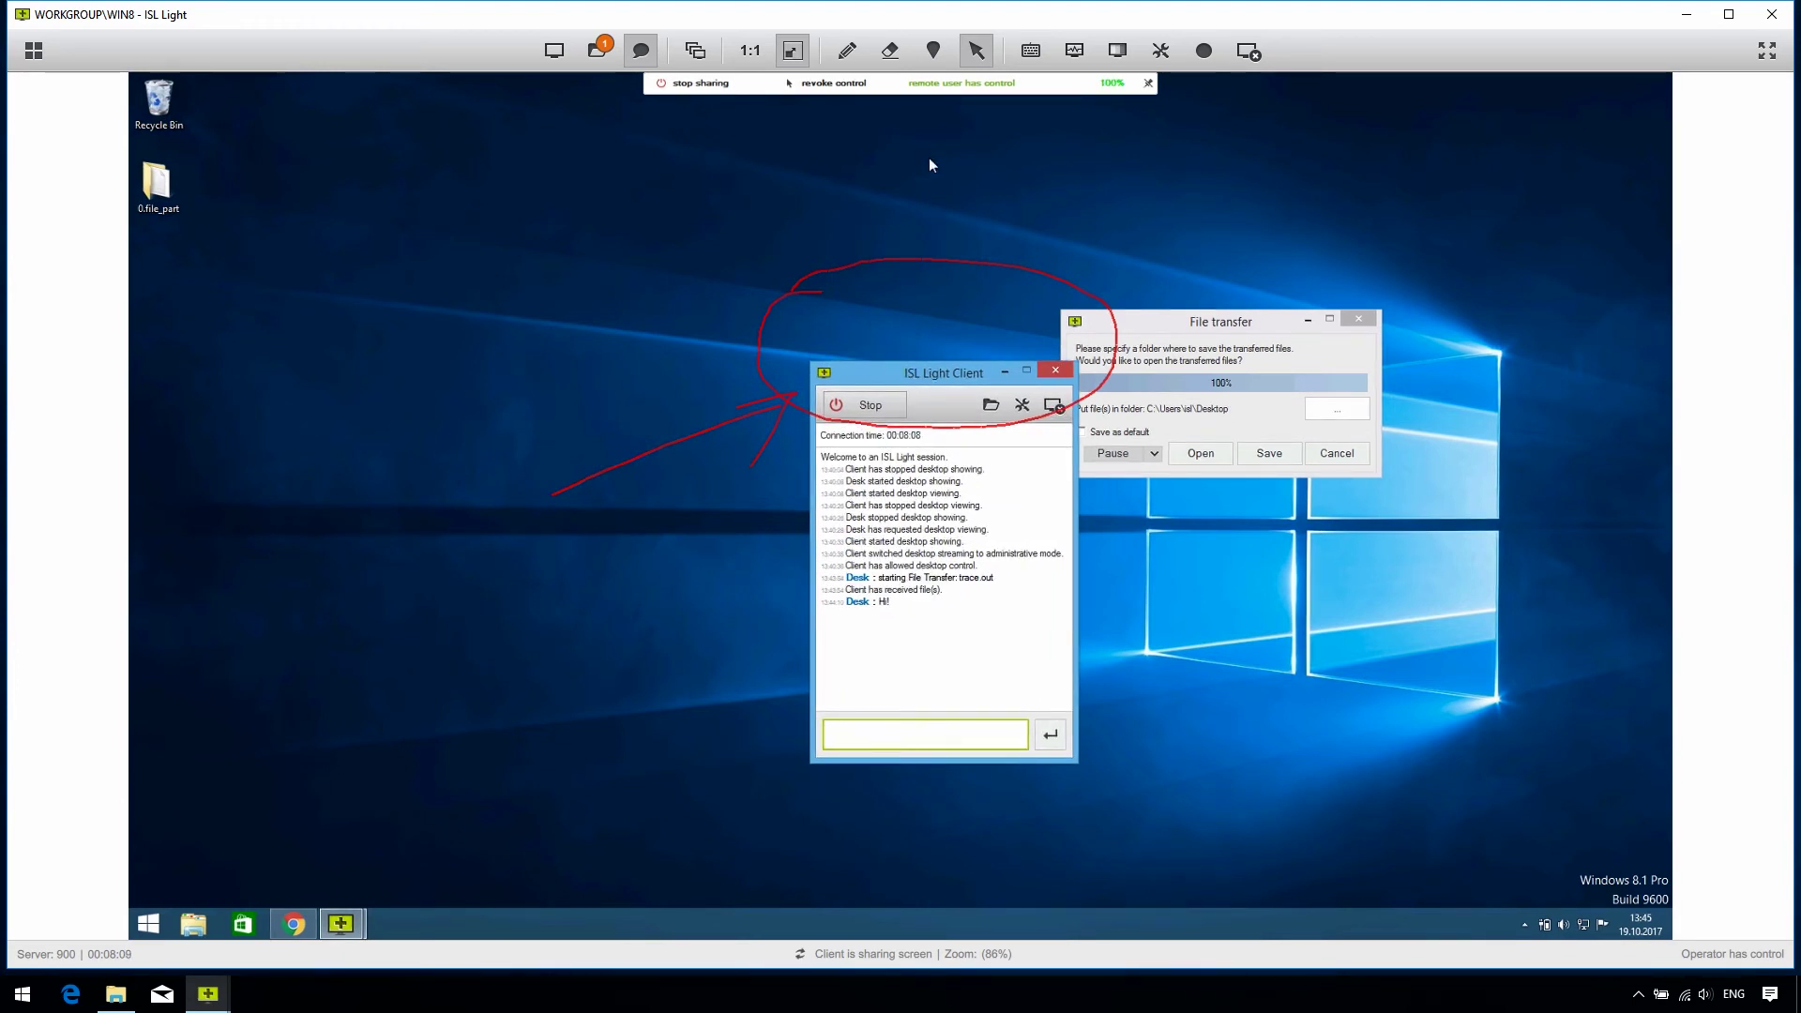
pyautogui.click(890, 50)
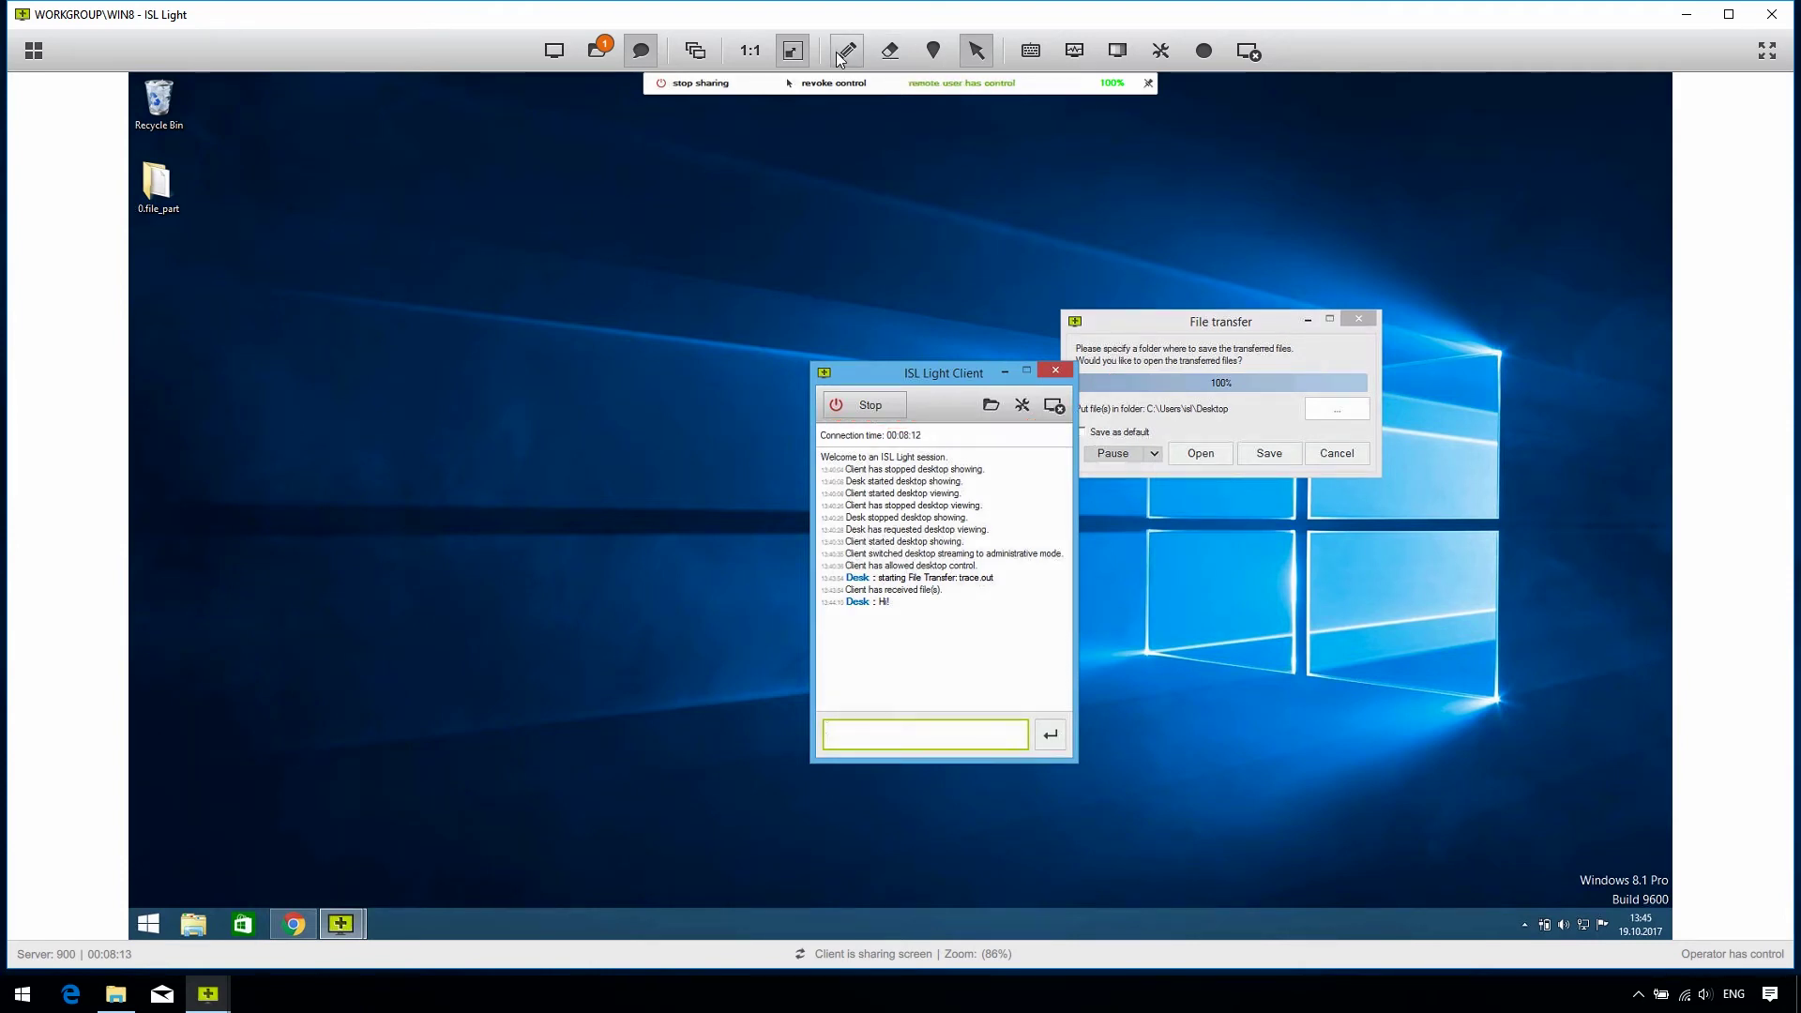
# Step: Draw a red stroke across the remote desktop and erase it again
pyautogui.click(848, 50)
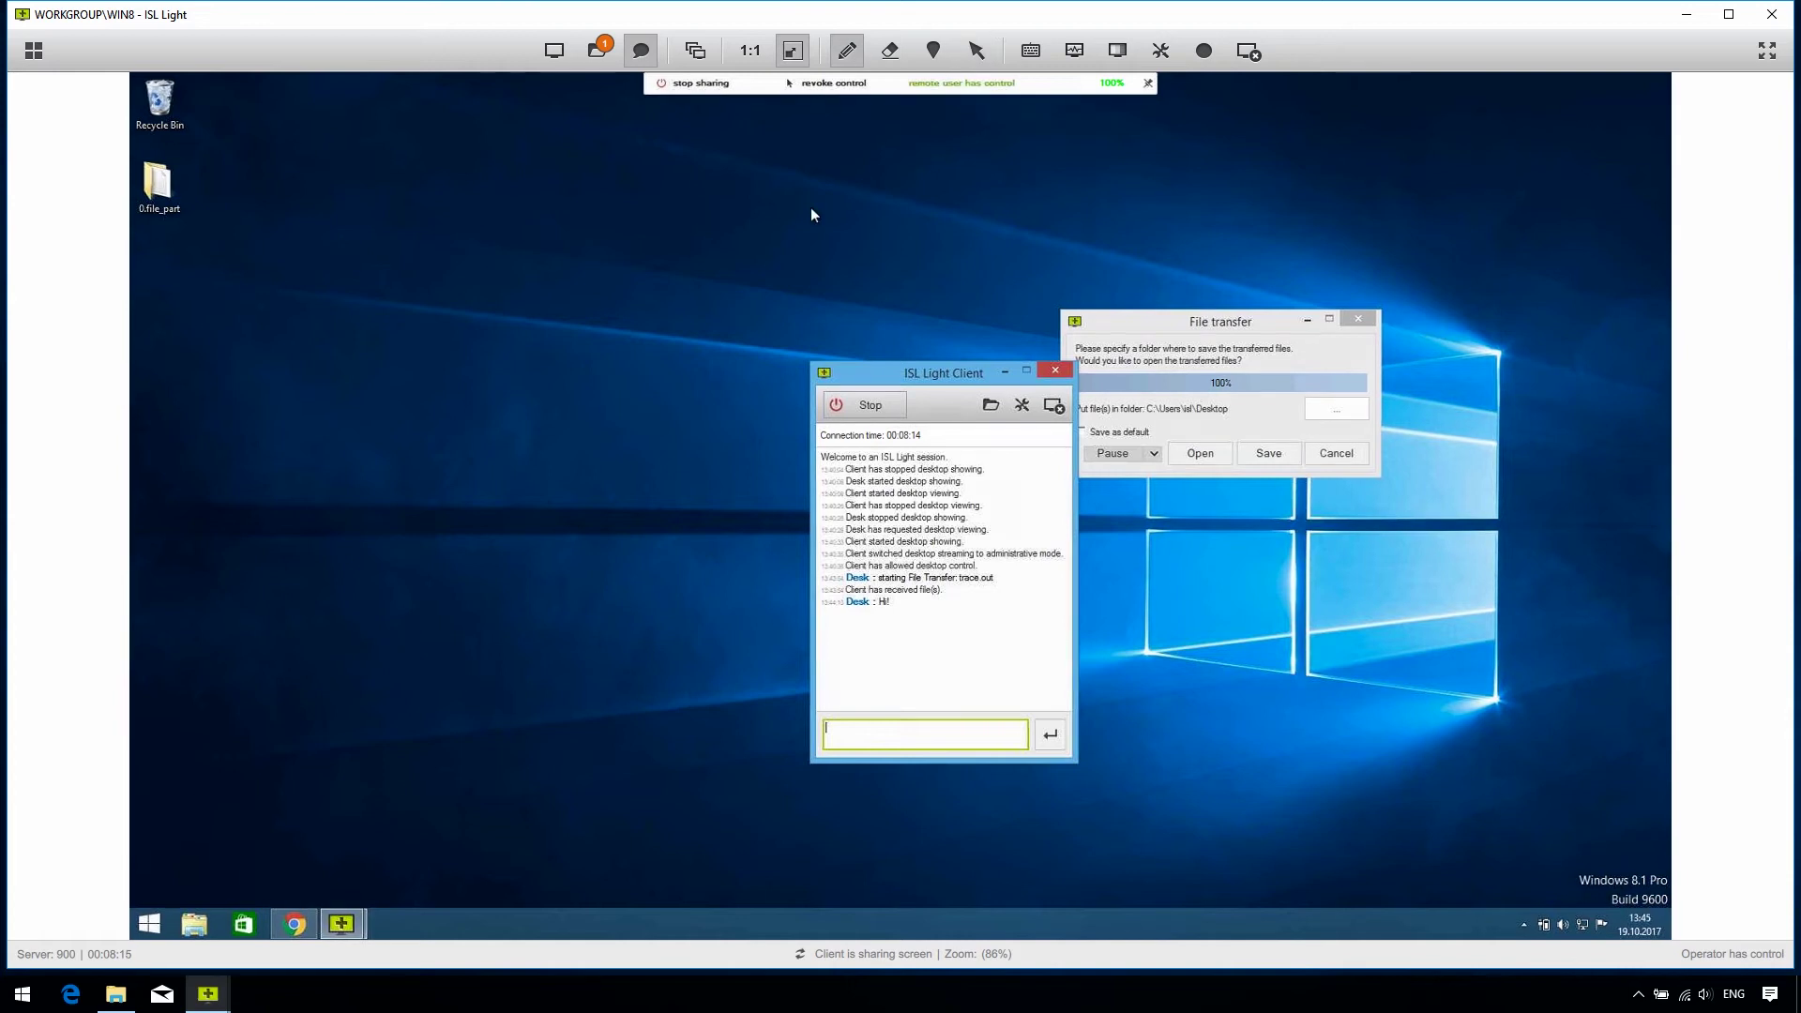
pyautogui.moveTo(753, 228); pyautogui.dragTo(957, 264)
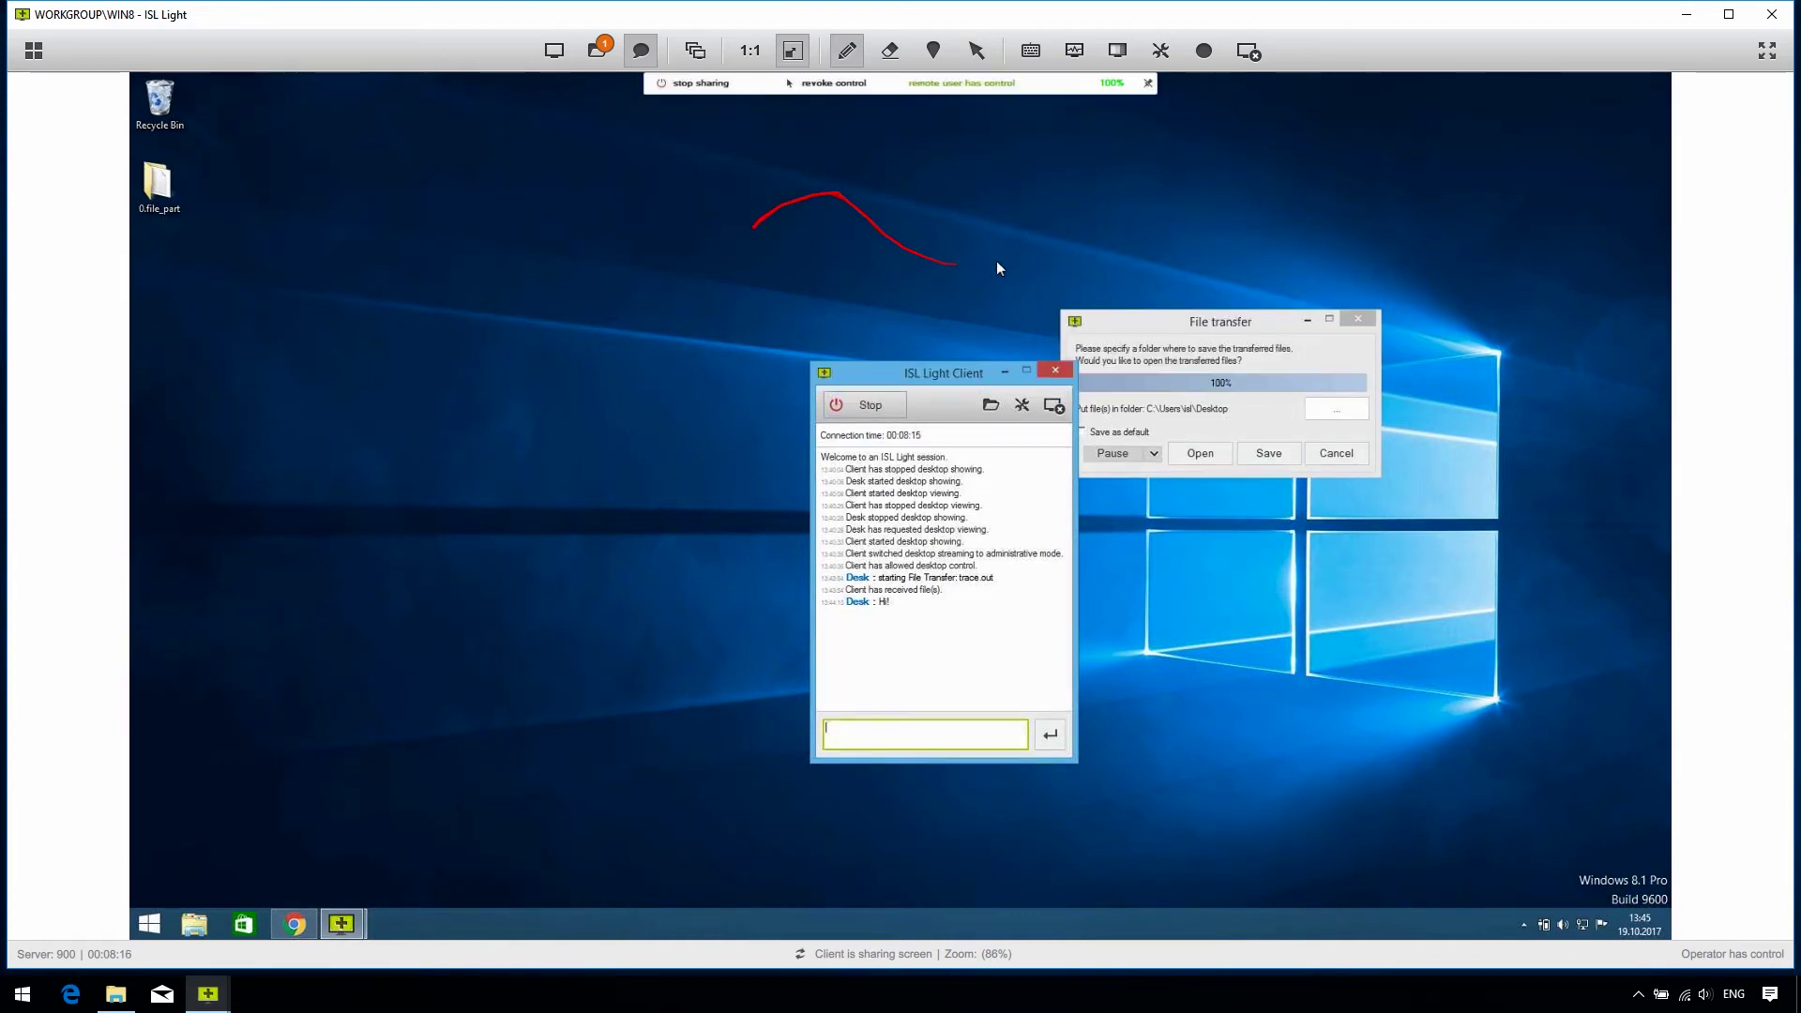
pyautogui.click(903, 64)
pyautogui.click(893, 50)
pyautogui.click(1025, 52)
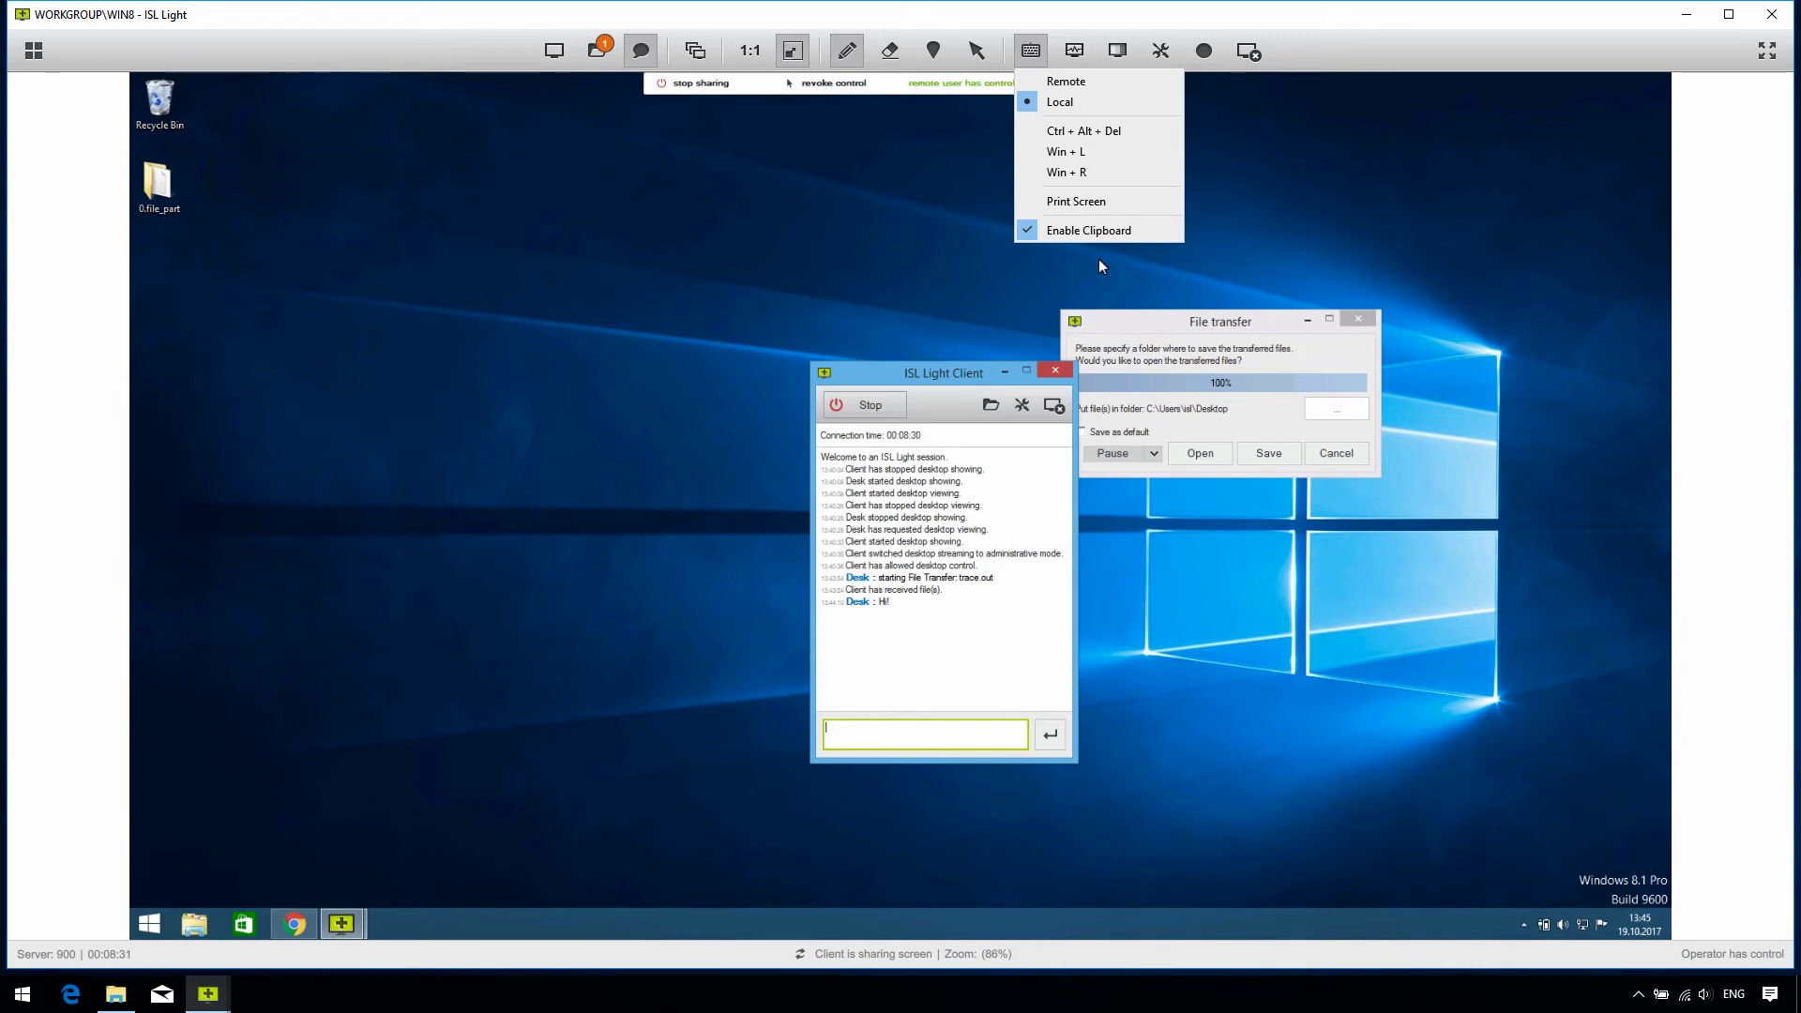
# Step: Open the client's System Information window and move it down and to the right
pyautogui.click(1071, 60)
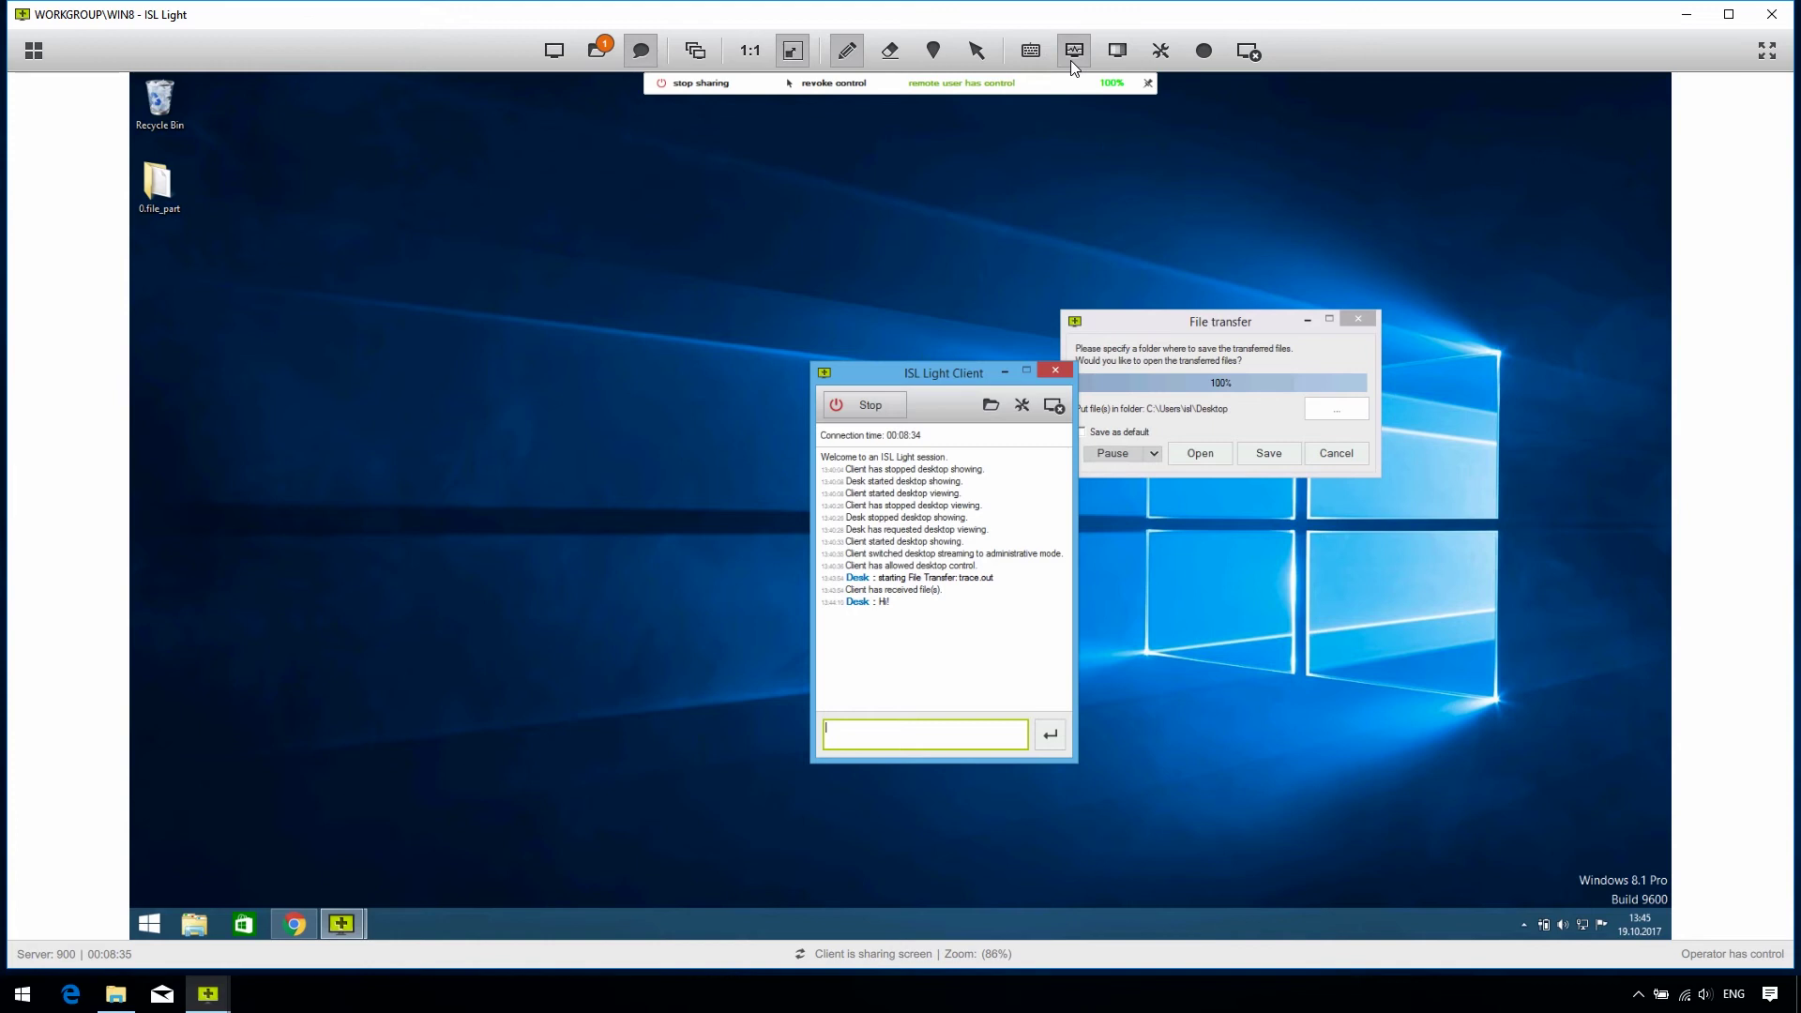
pyautogui.click(1071, 60)
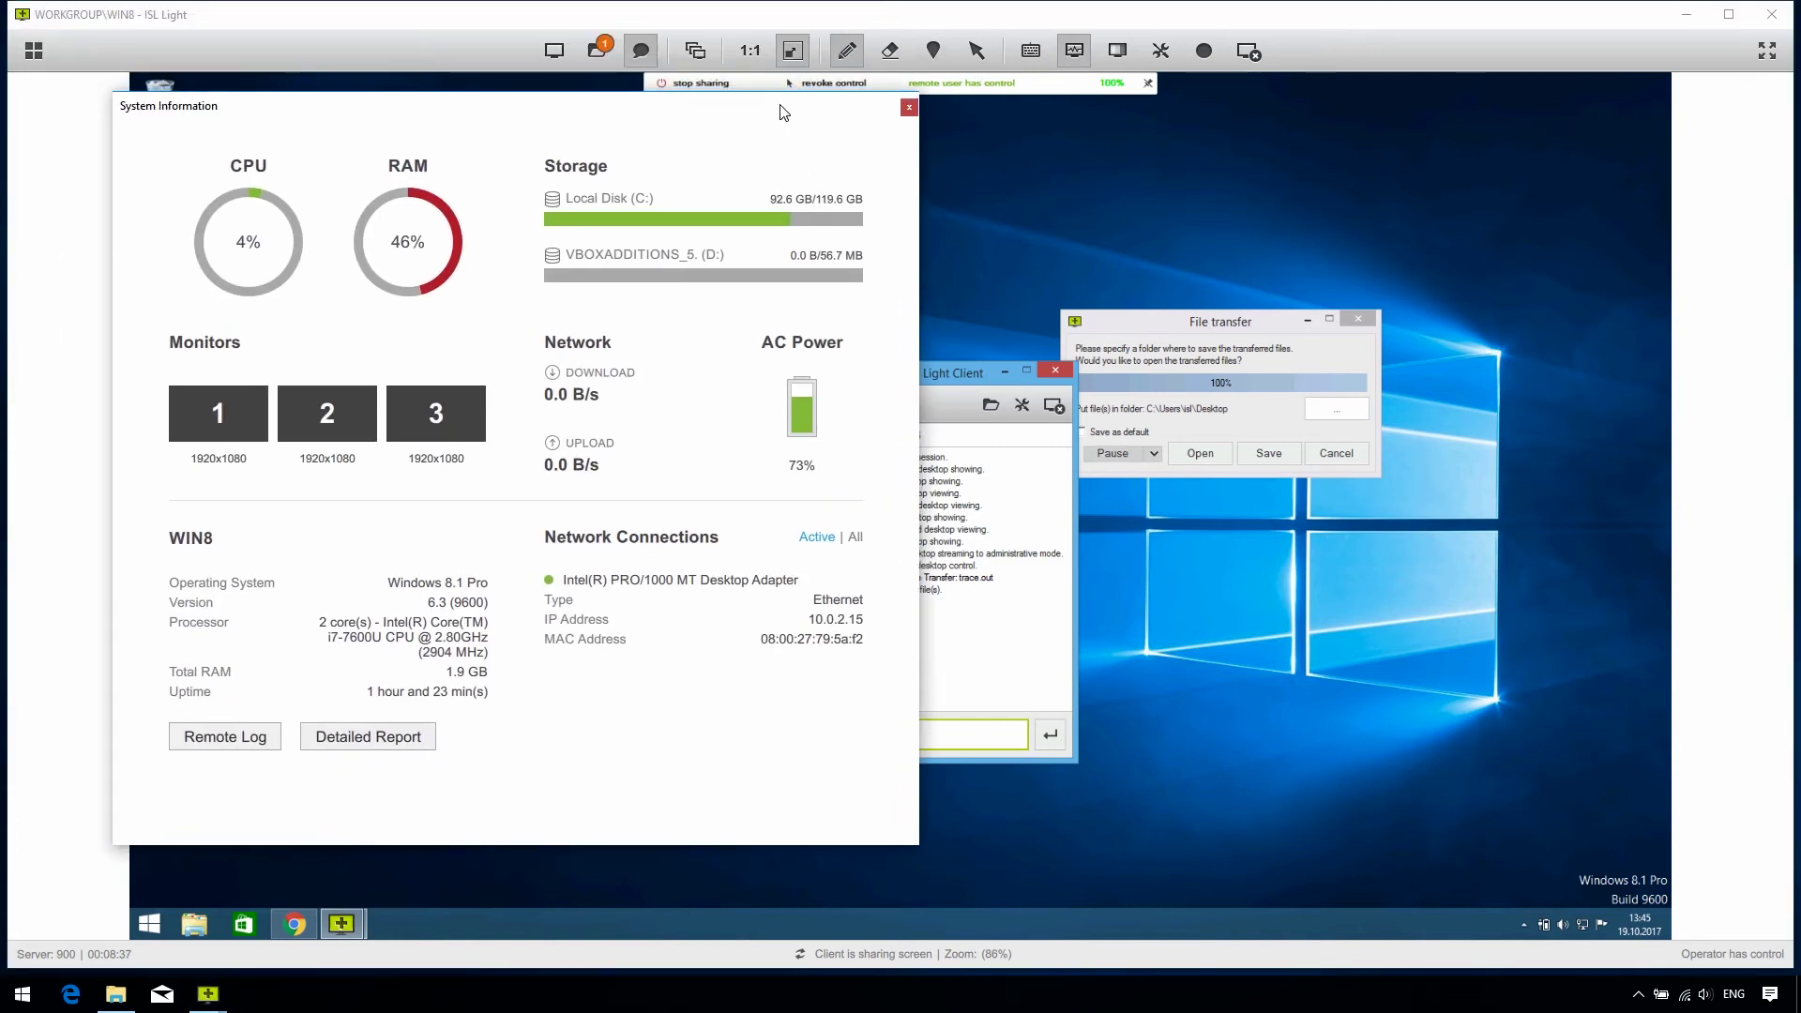
pyautogui.moveTo(783, 113); pyautogui.dragTo(848, 152)
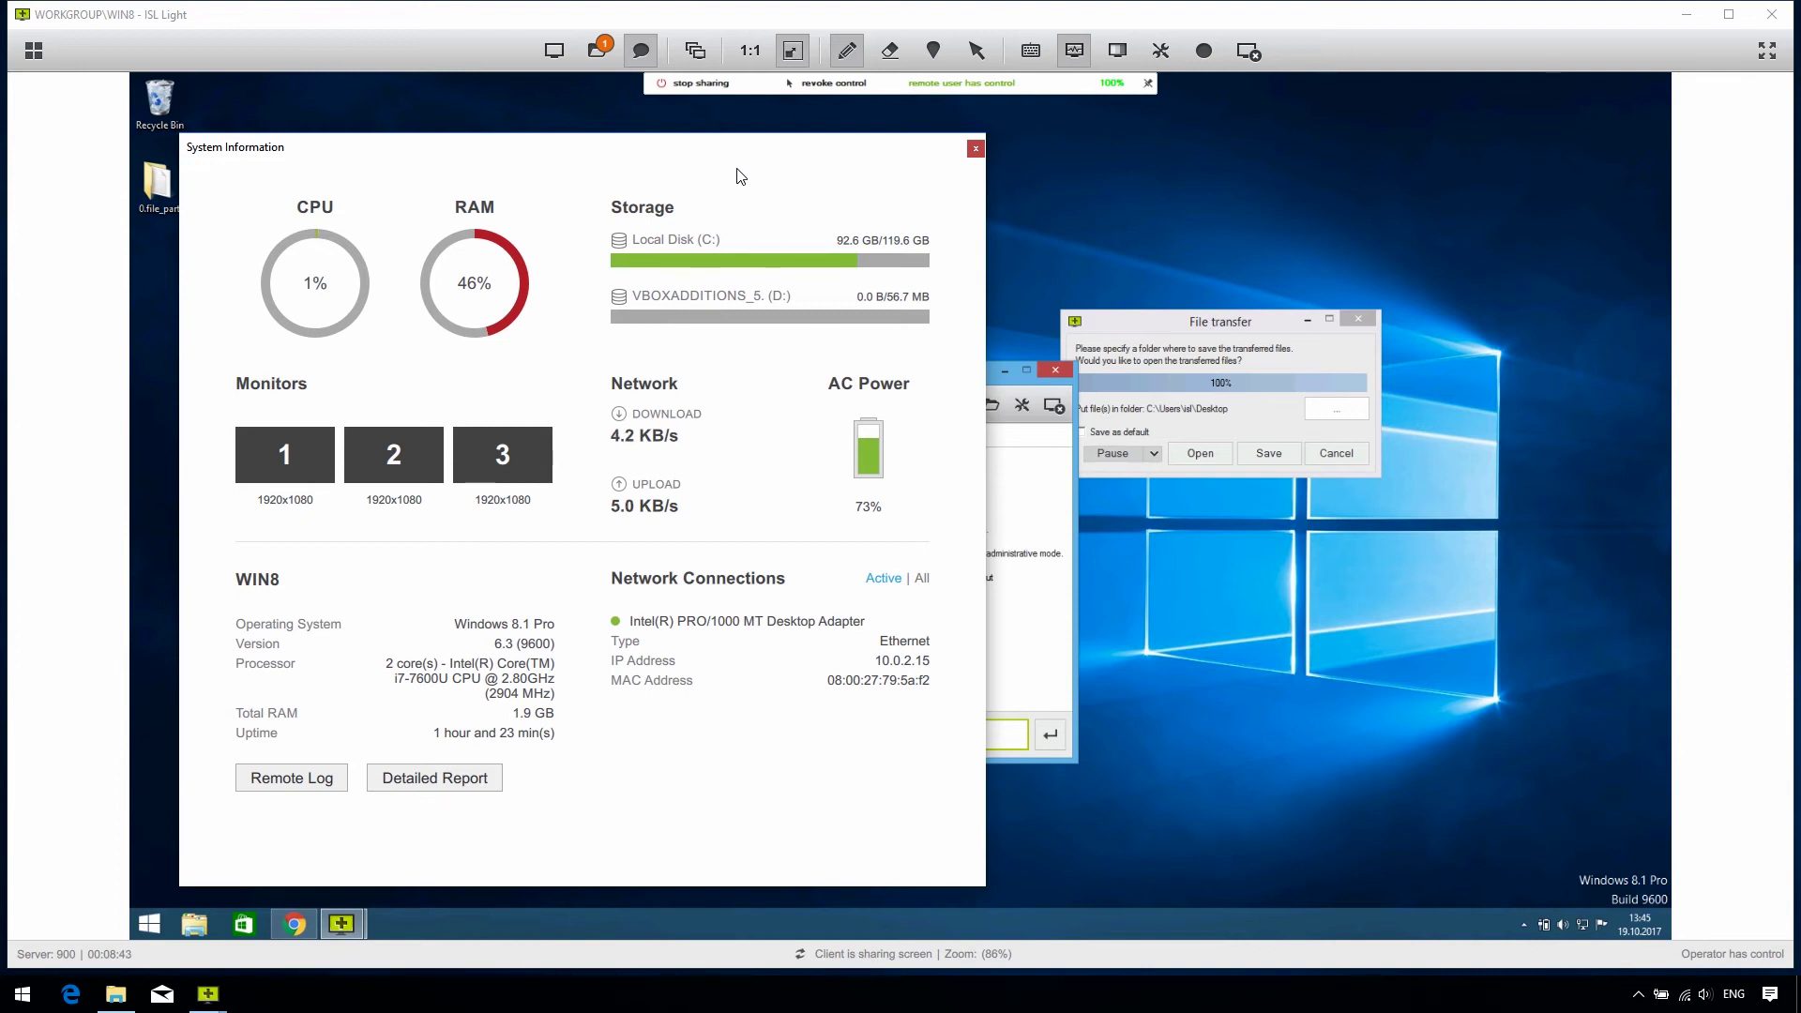
# Step: Close System Information and browse the quality menu's More options, keeping Best Quality streaming
pyautogui.click(975, 149)
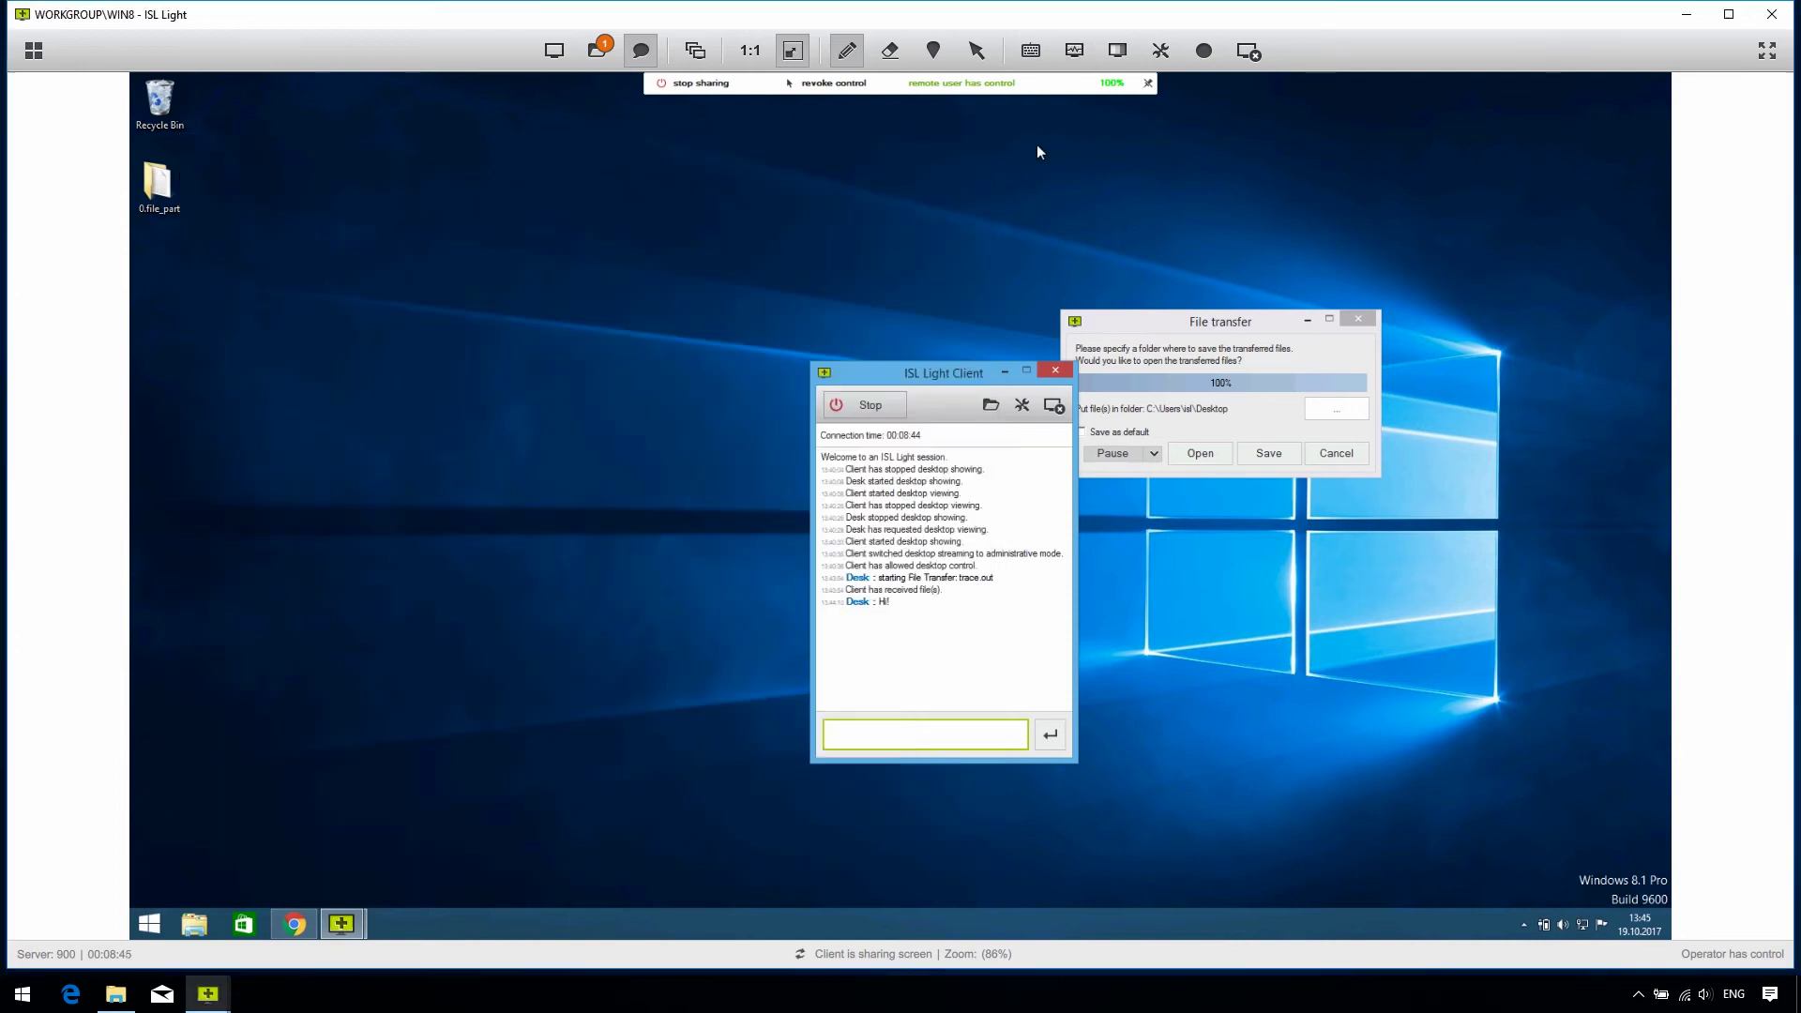
pyautogui.click(1117, 60)
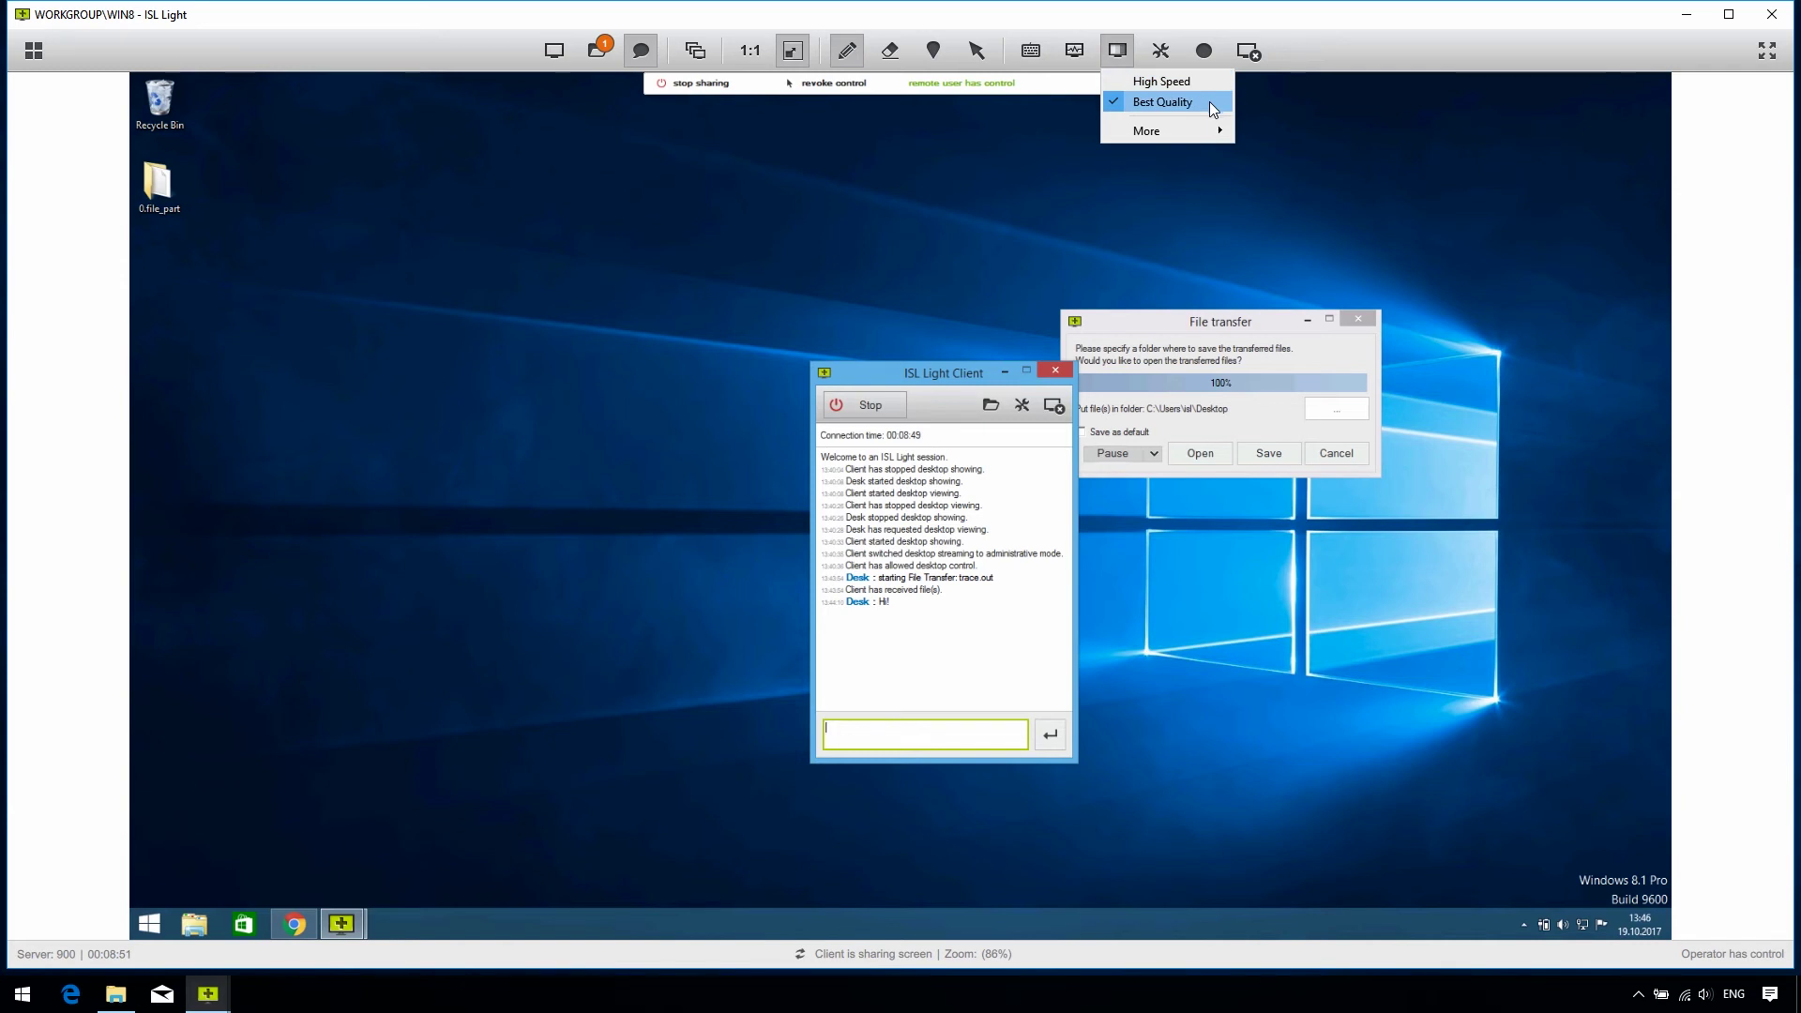
pyautogui.moveTo(1213, 130)
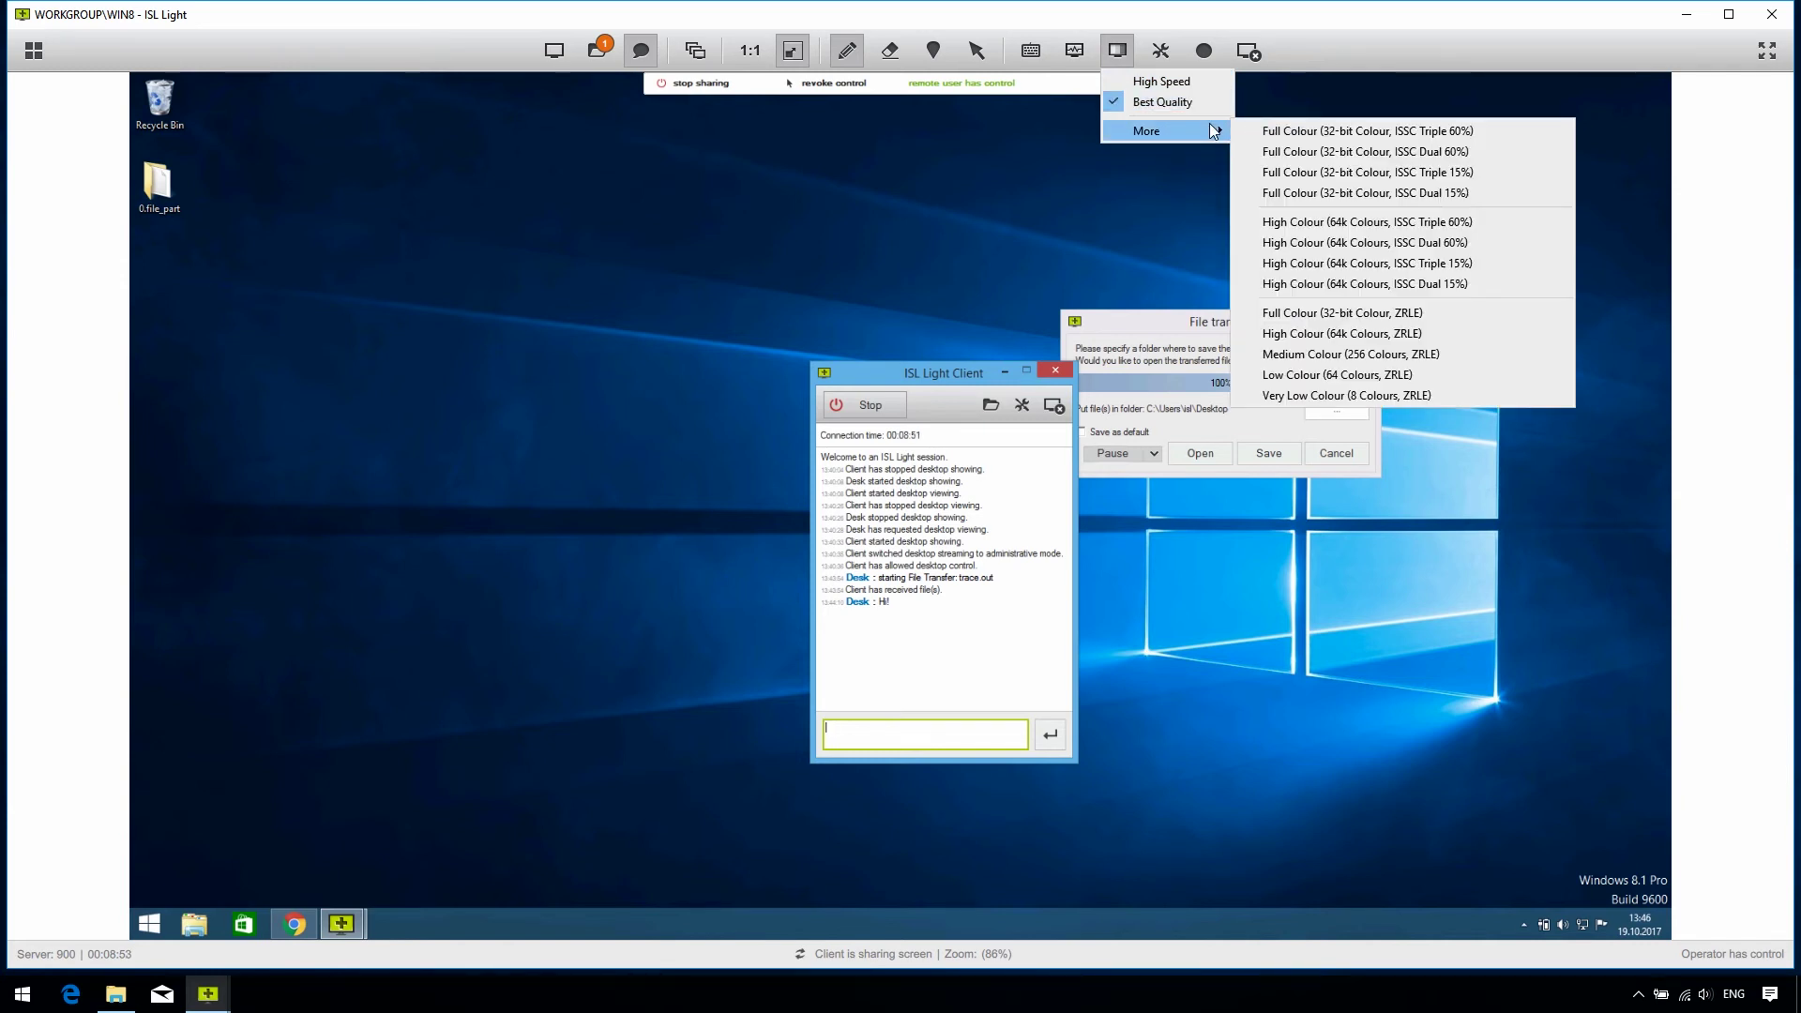
pyautogui.click(1180, 167)
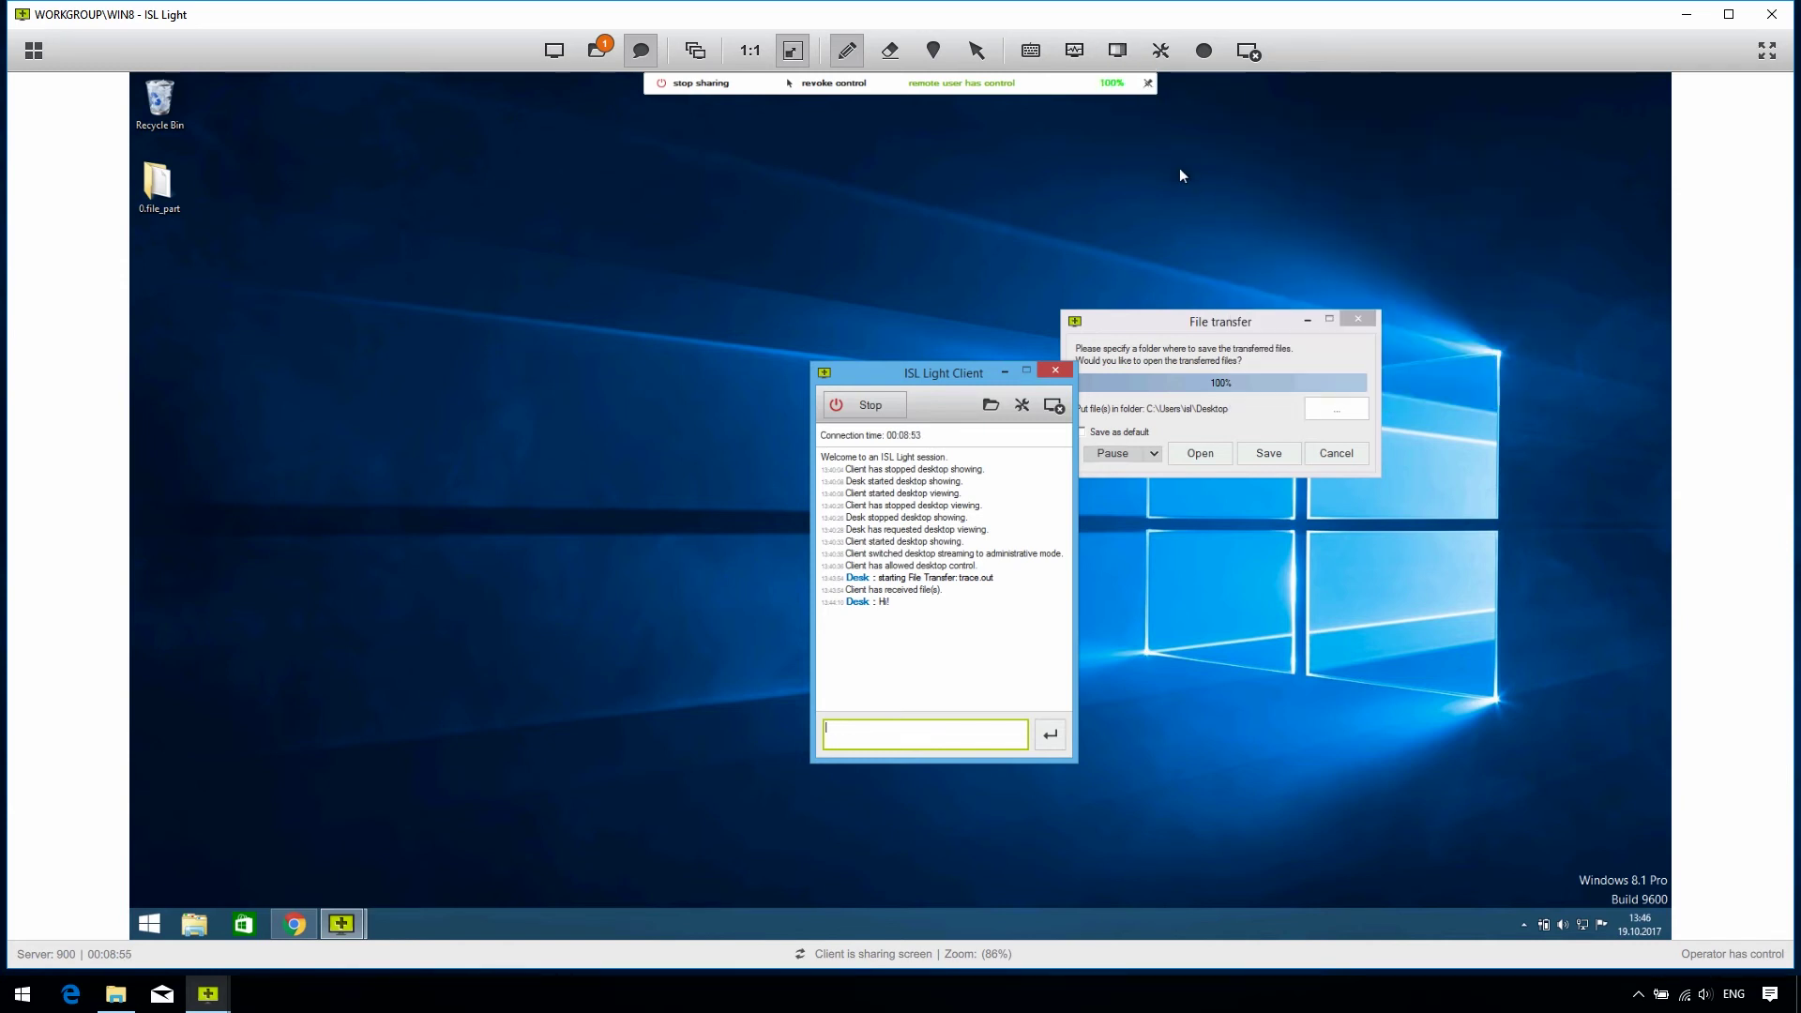
# Step: Turn on Restart and Resume under Administrative Mode, which brings up its confirmation prompt
pyautogui.click(1163, 53)
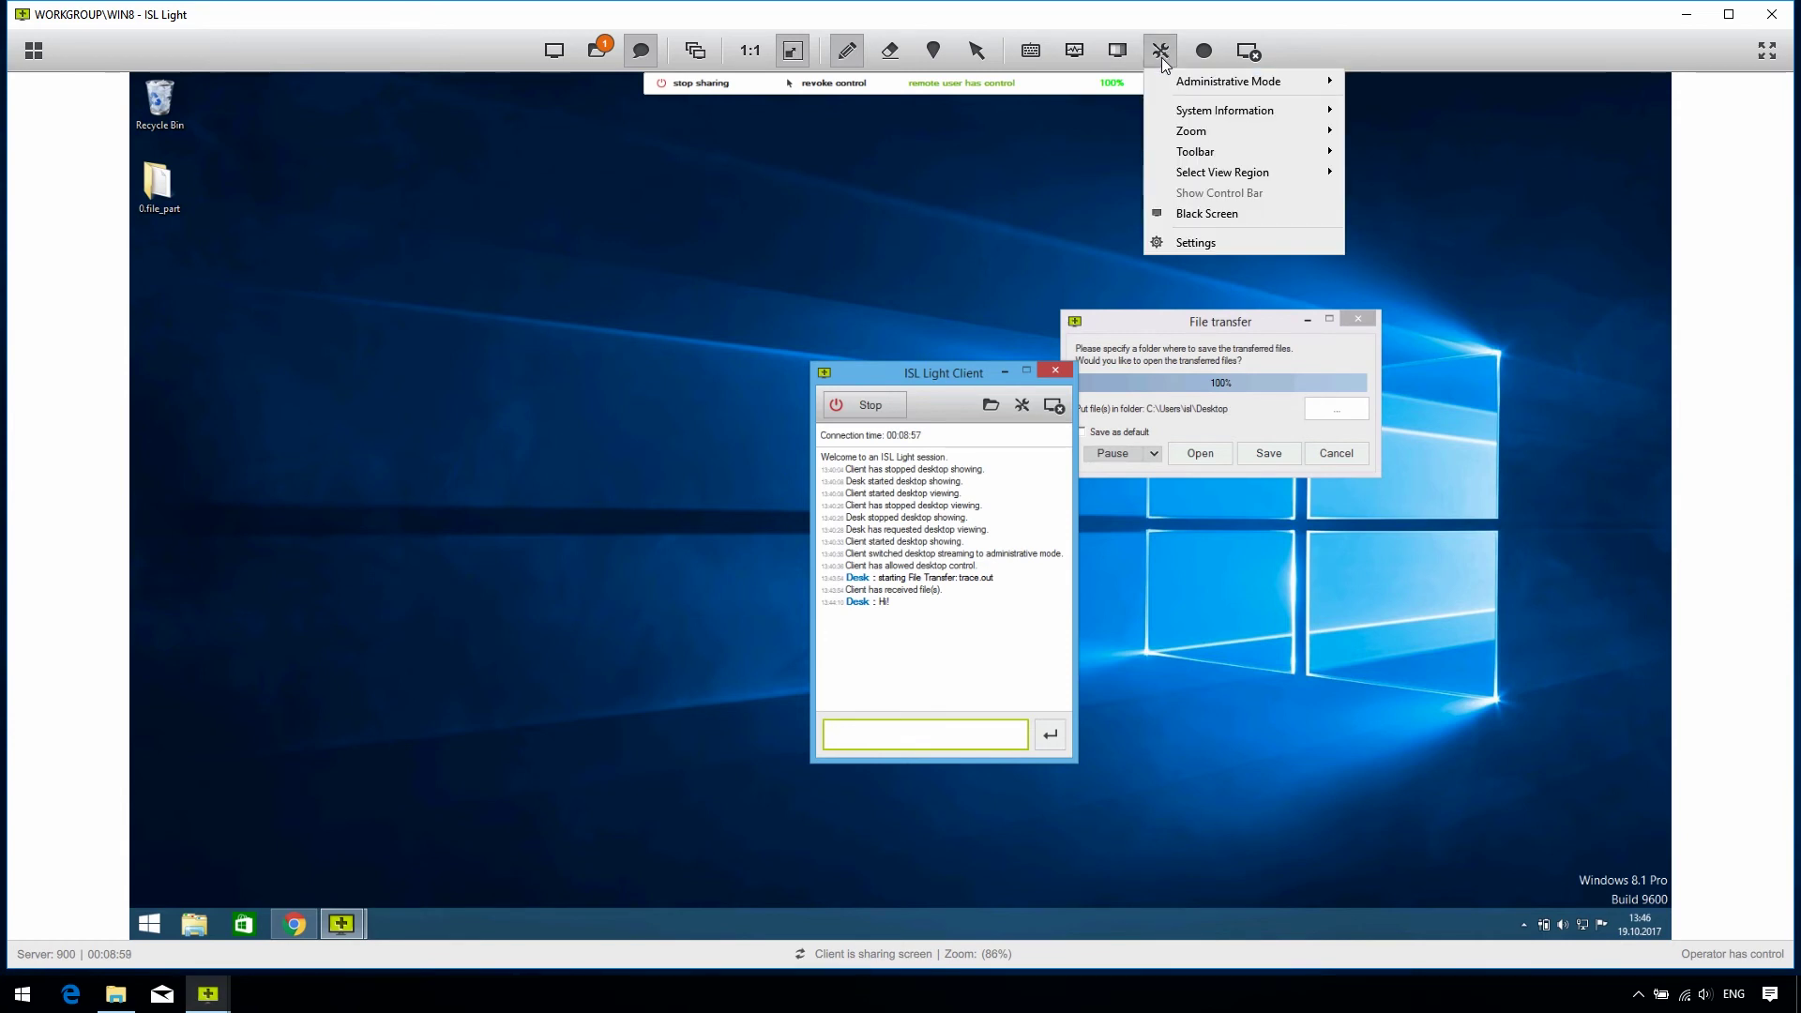
pyautogui.moveTo(1166, 84)
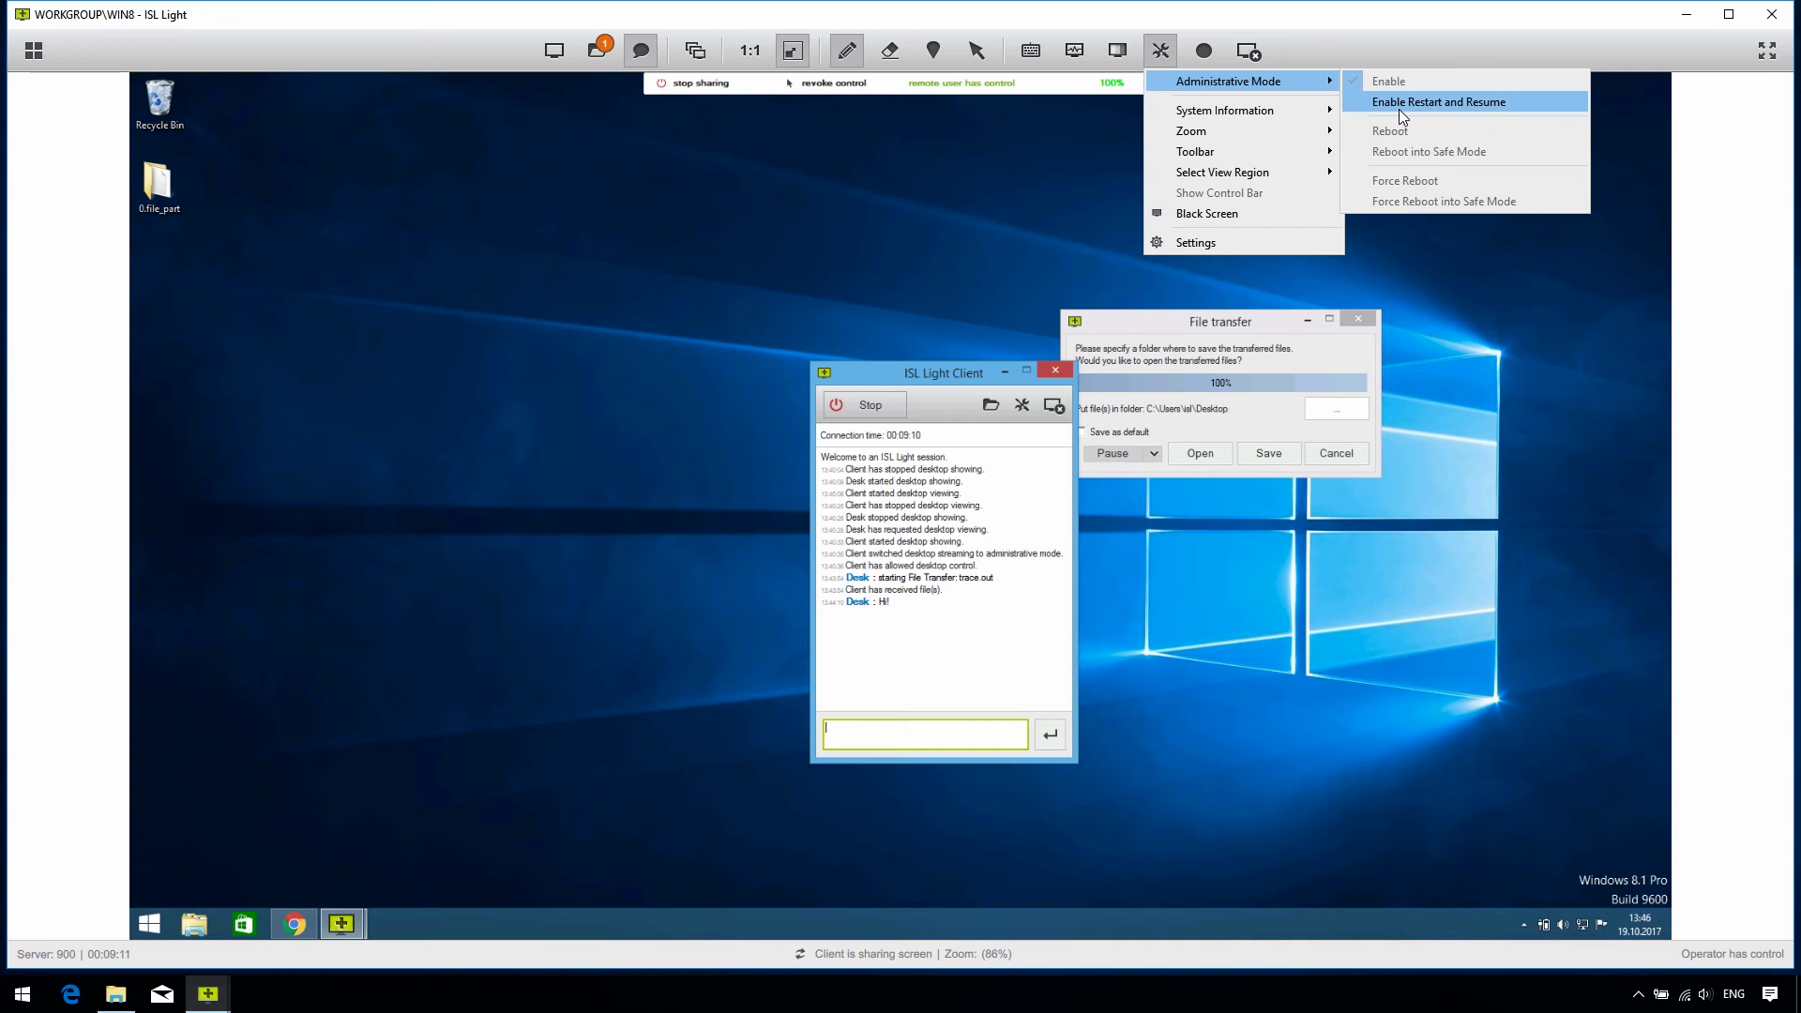
pyautogui.click(1399, 103)
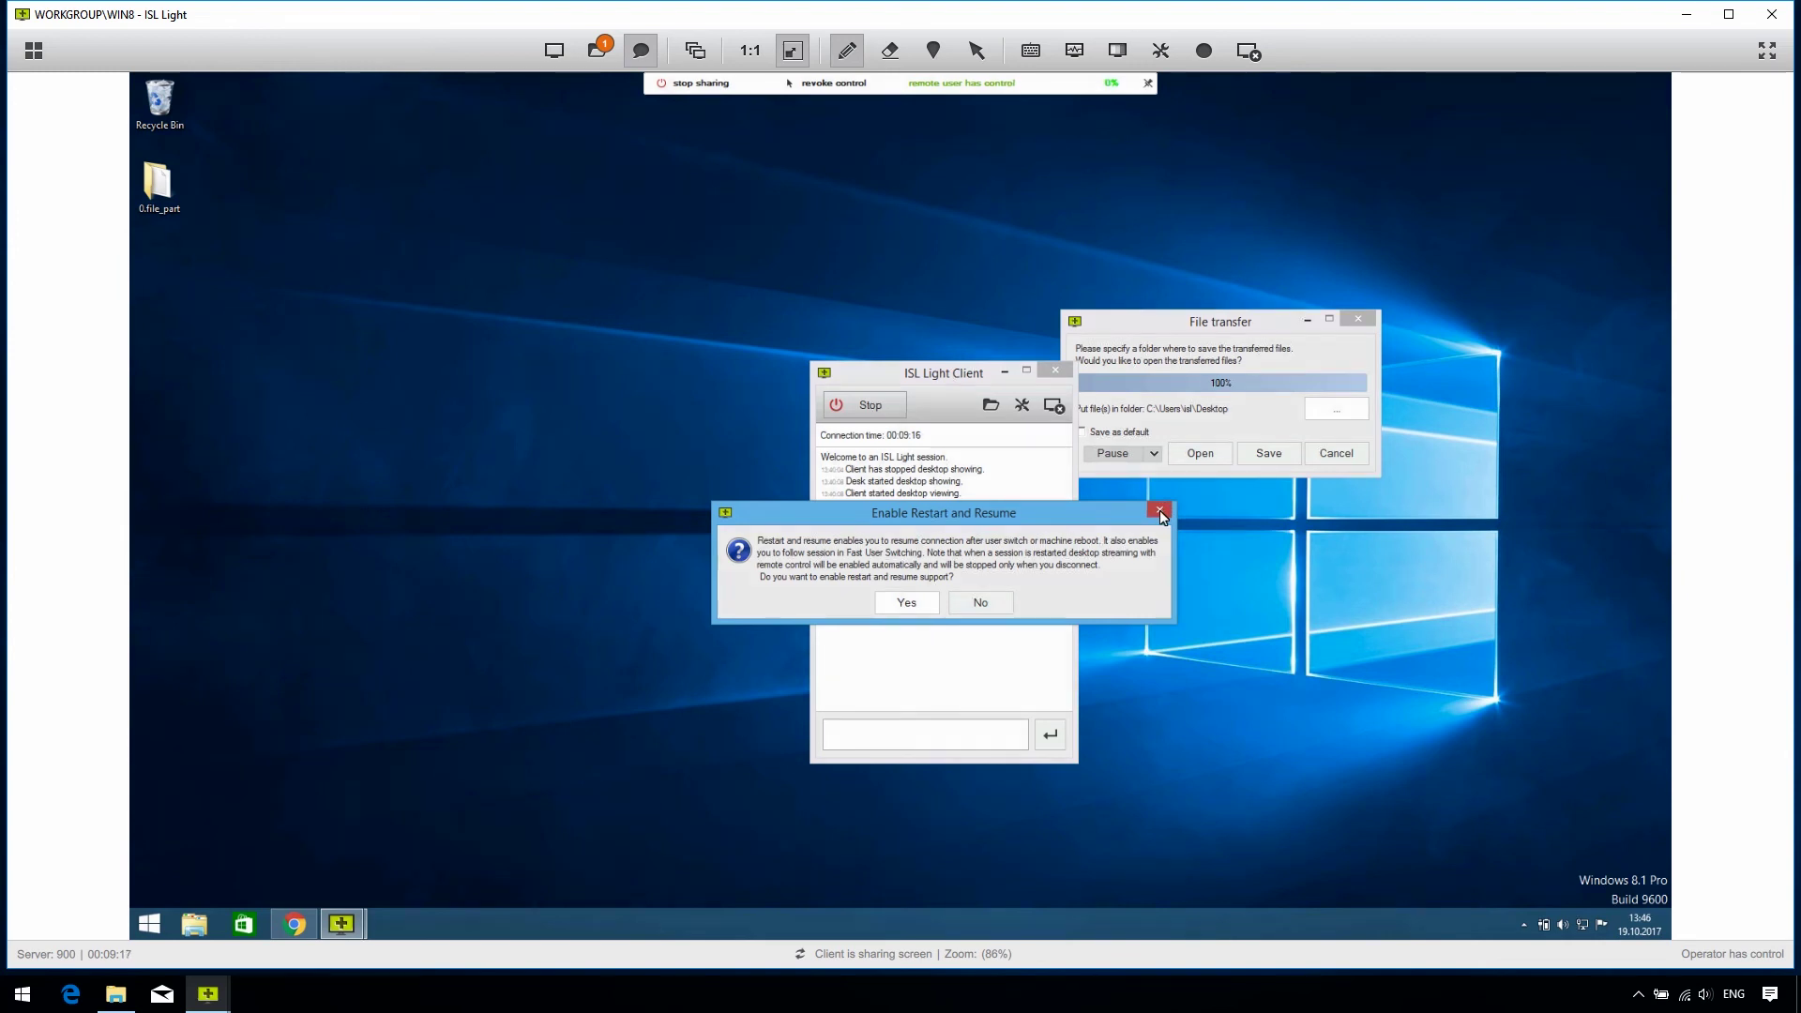
pyautogui.click(1159, 50)
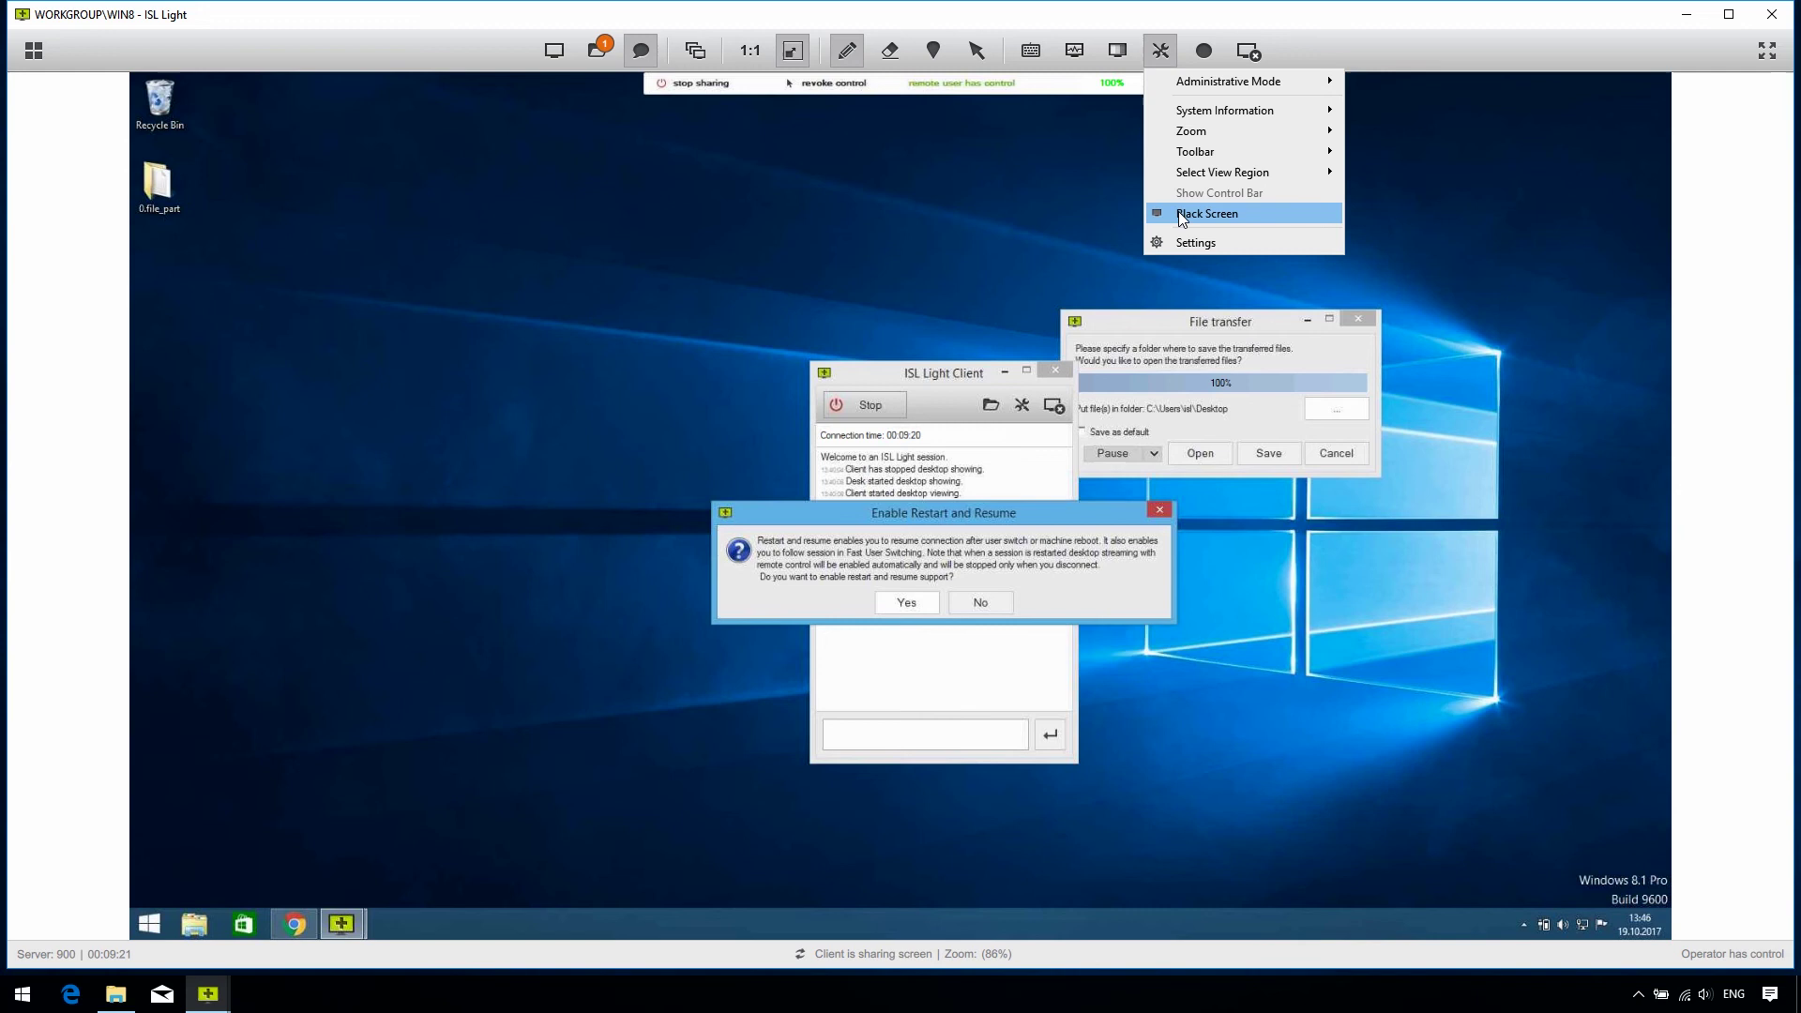
# Step: Black out the client's screen, record the session into the Studio folder, then request ending the session
pyautogui.click(1297, 211)
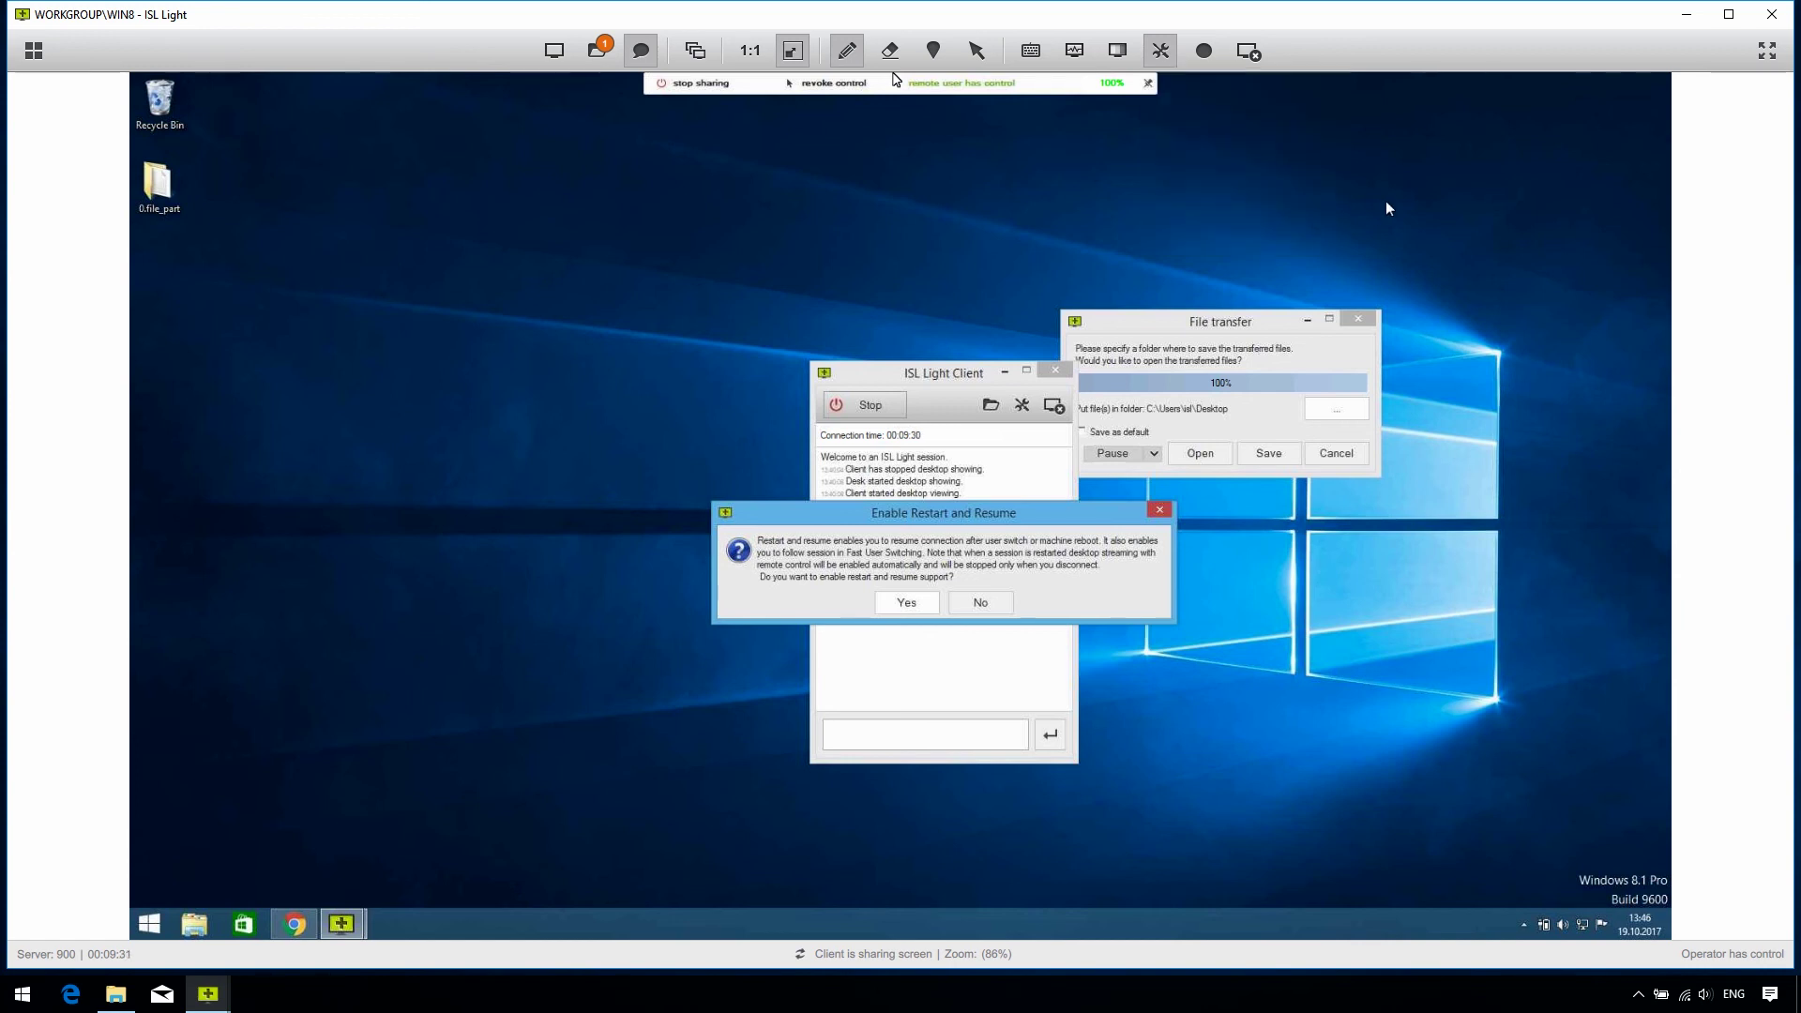
pyautogui.click(1206, 58)
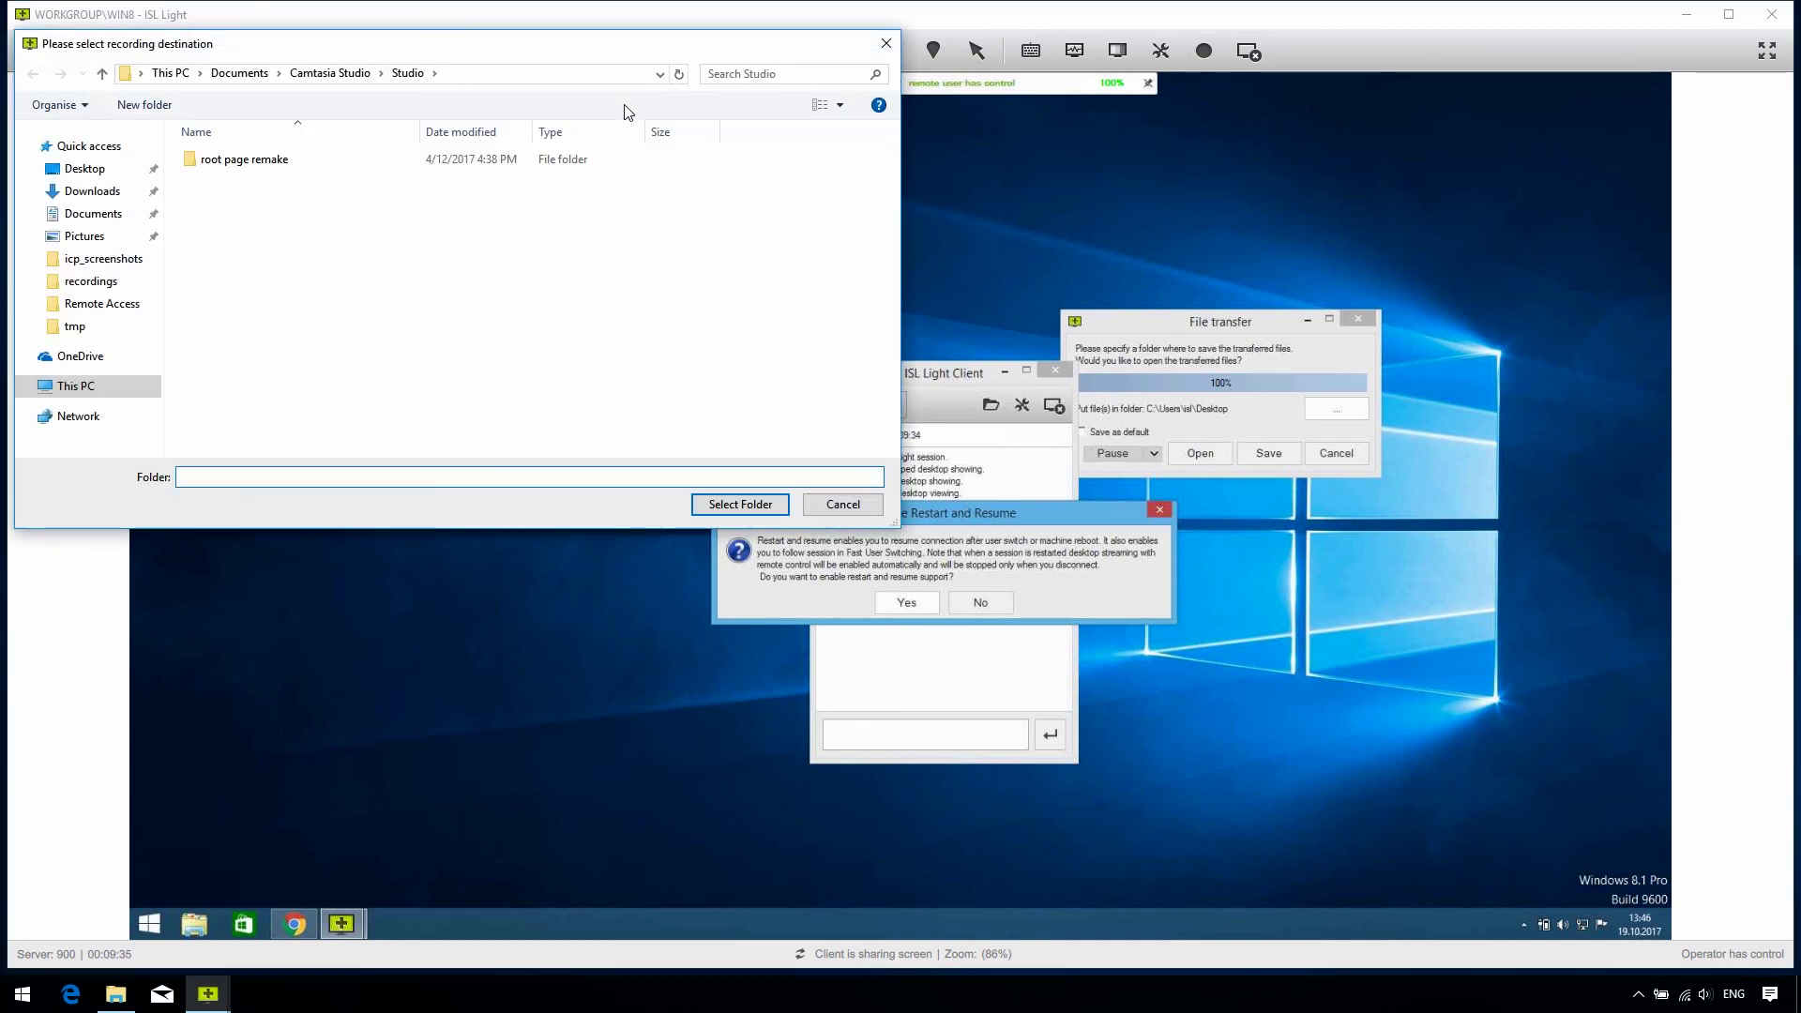
pyautogui.click(740, 504)
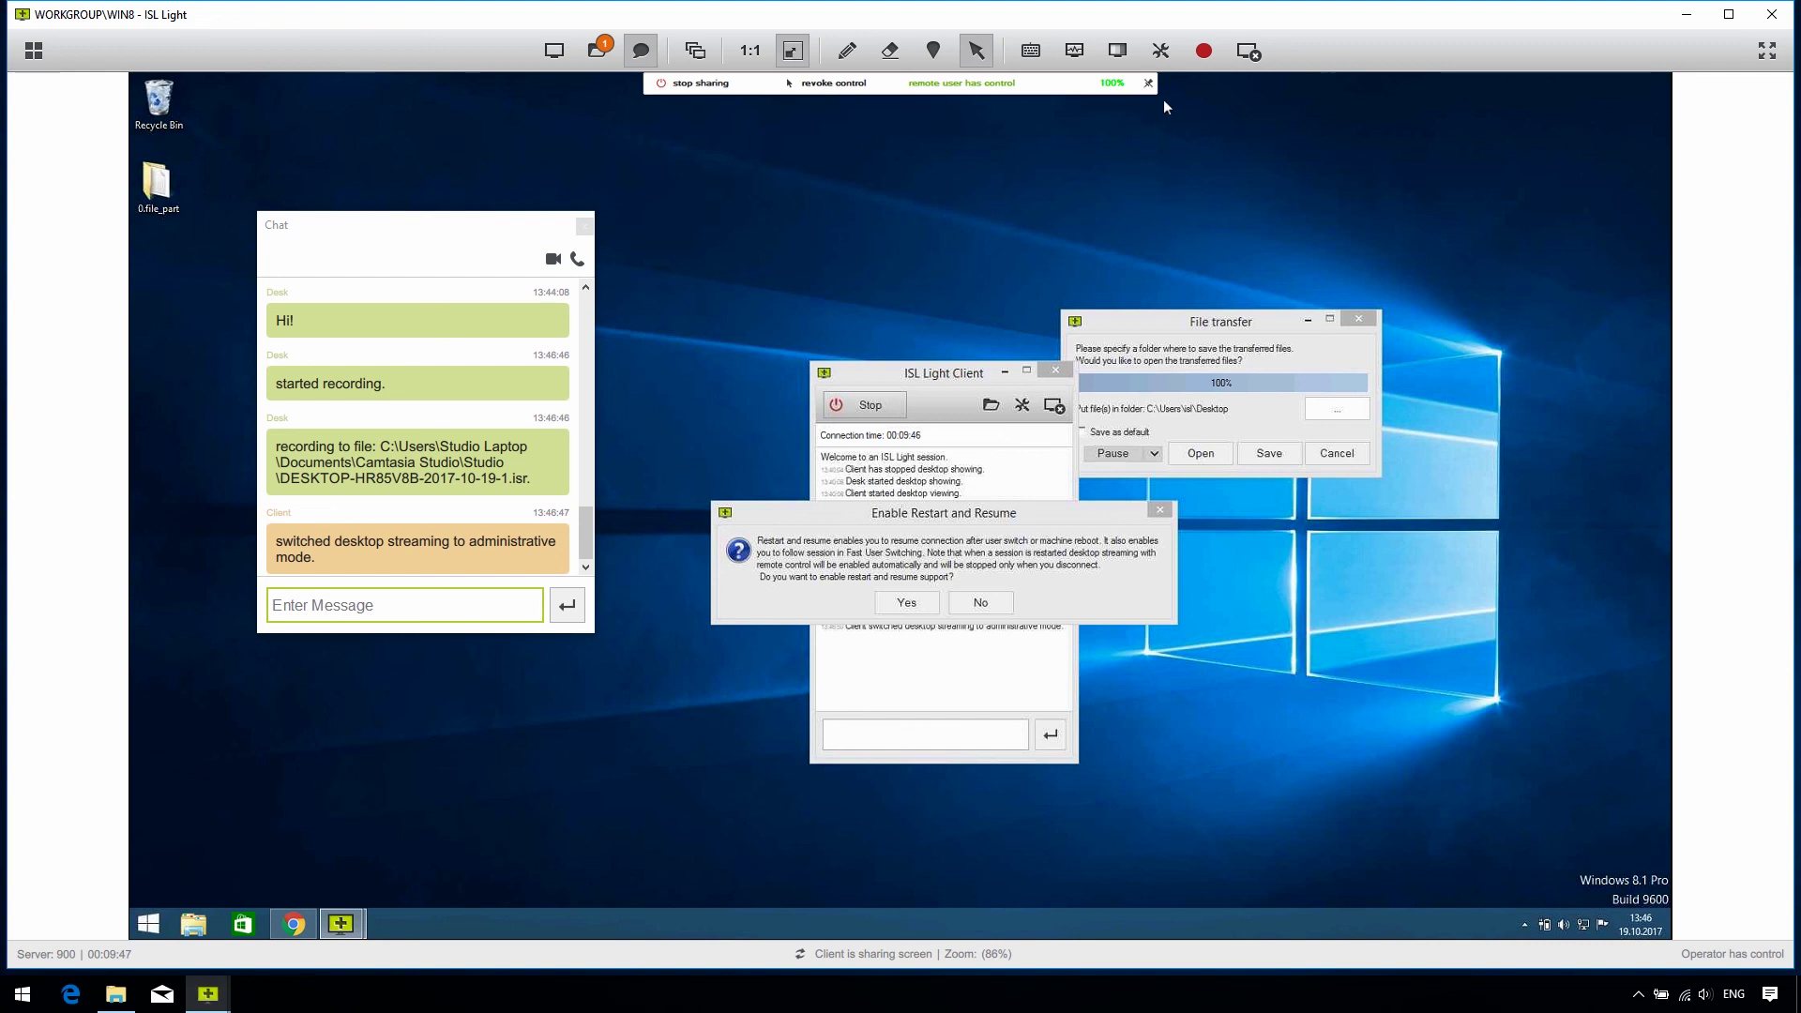
pyautogui.click(1246, 55)
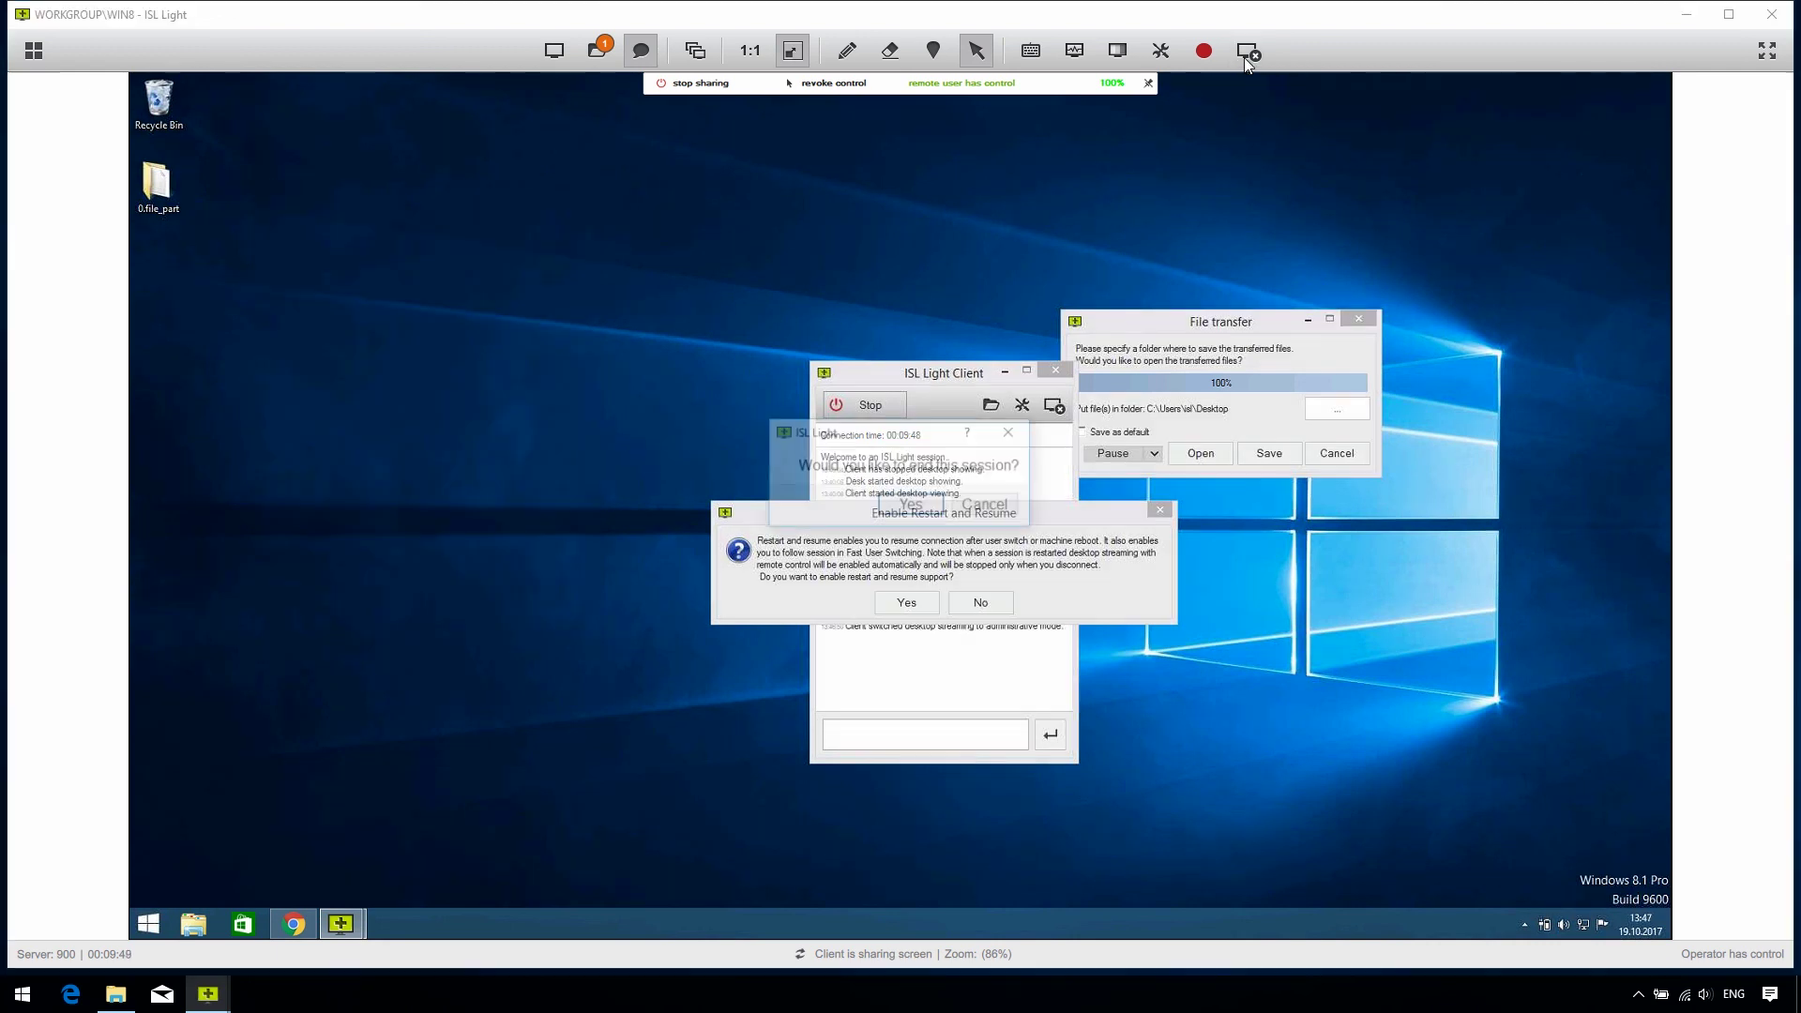